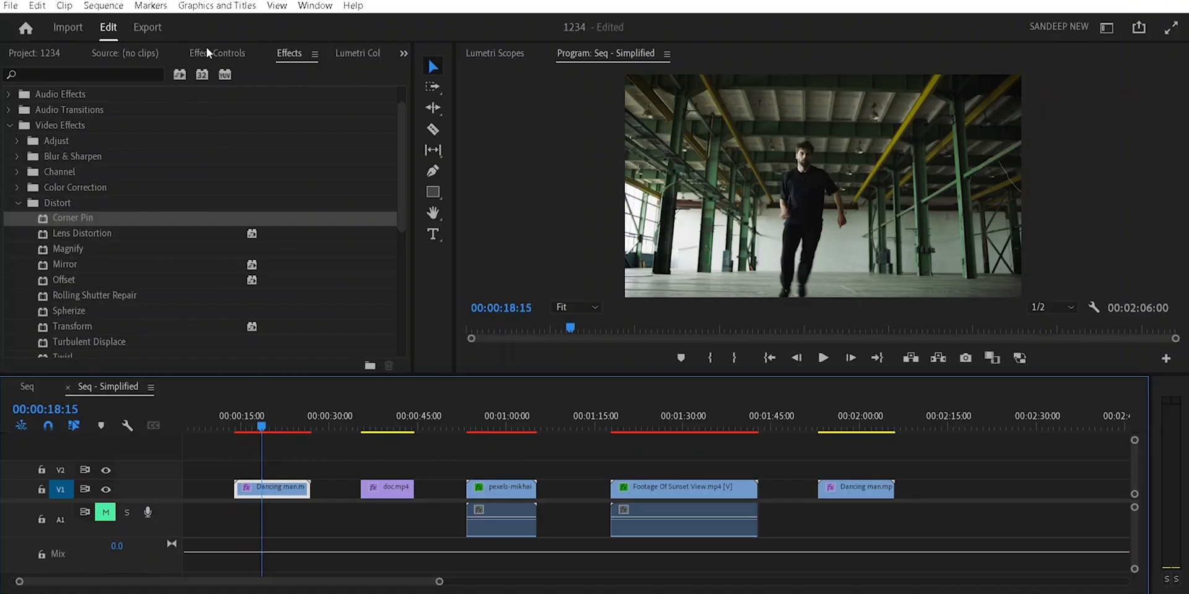
click(305, 175)
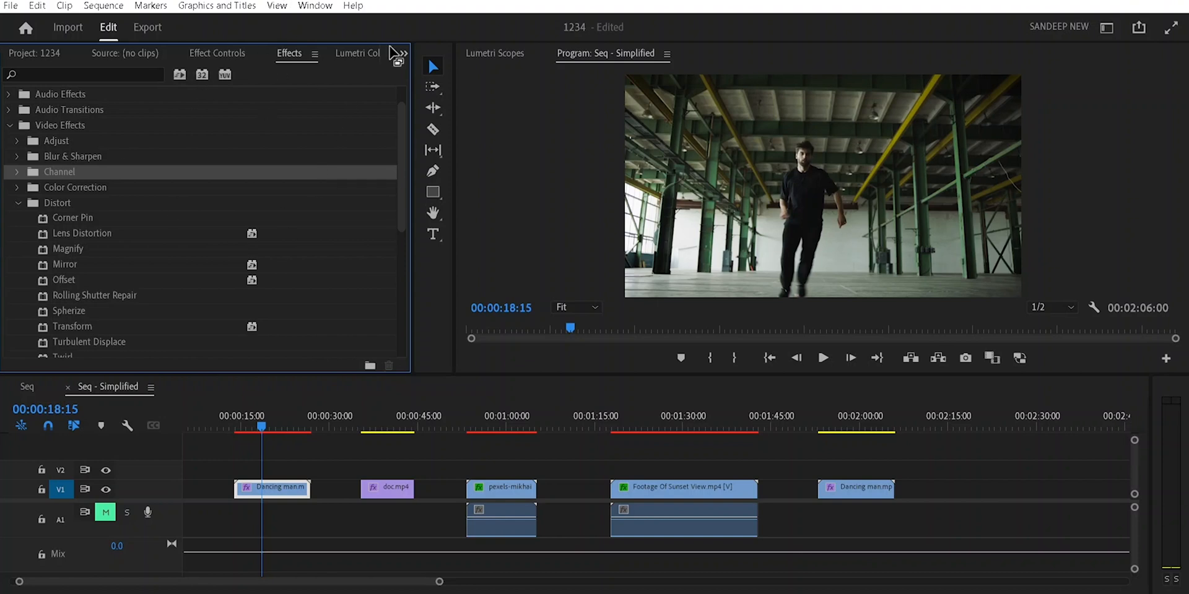
key(shift+5)
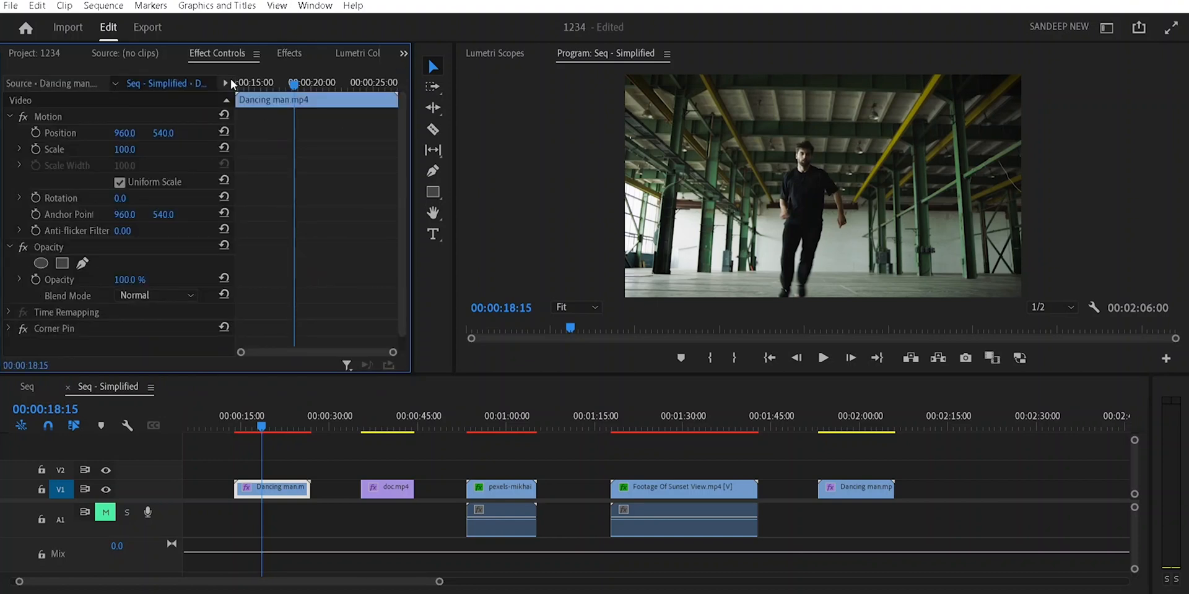
key(shift+7)
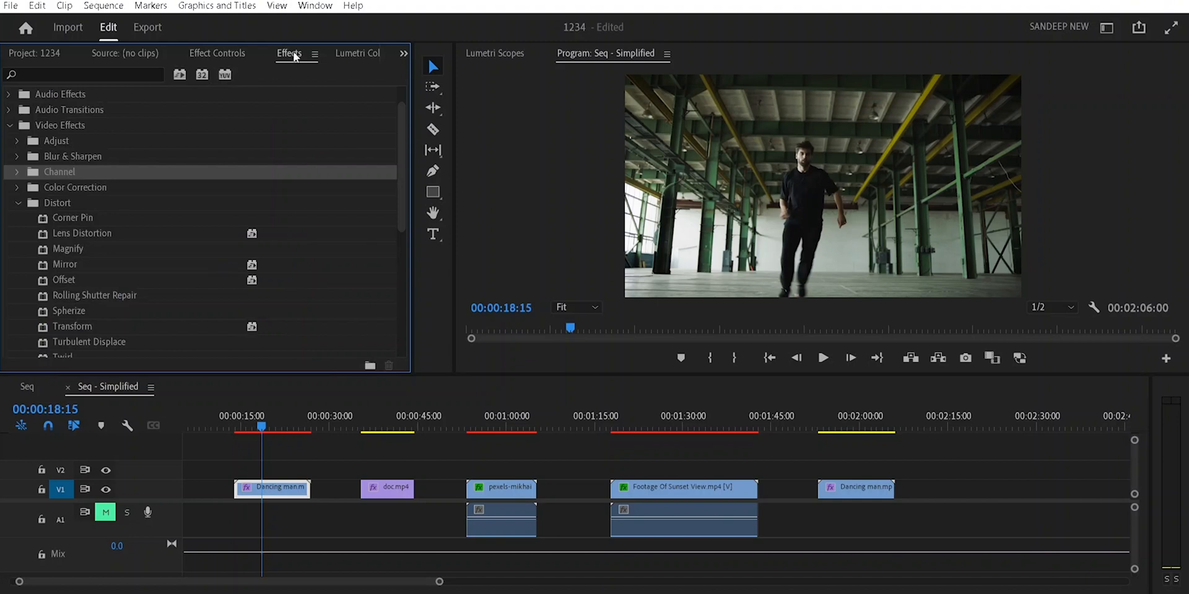
key(shift+1)
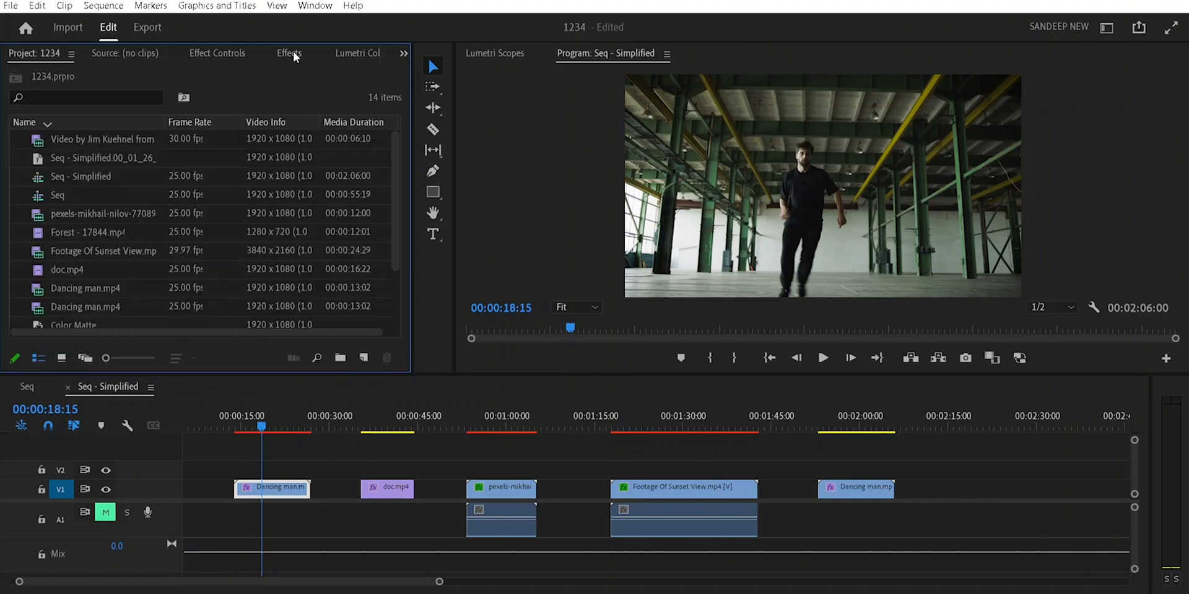
key(shift+2)
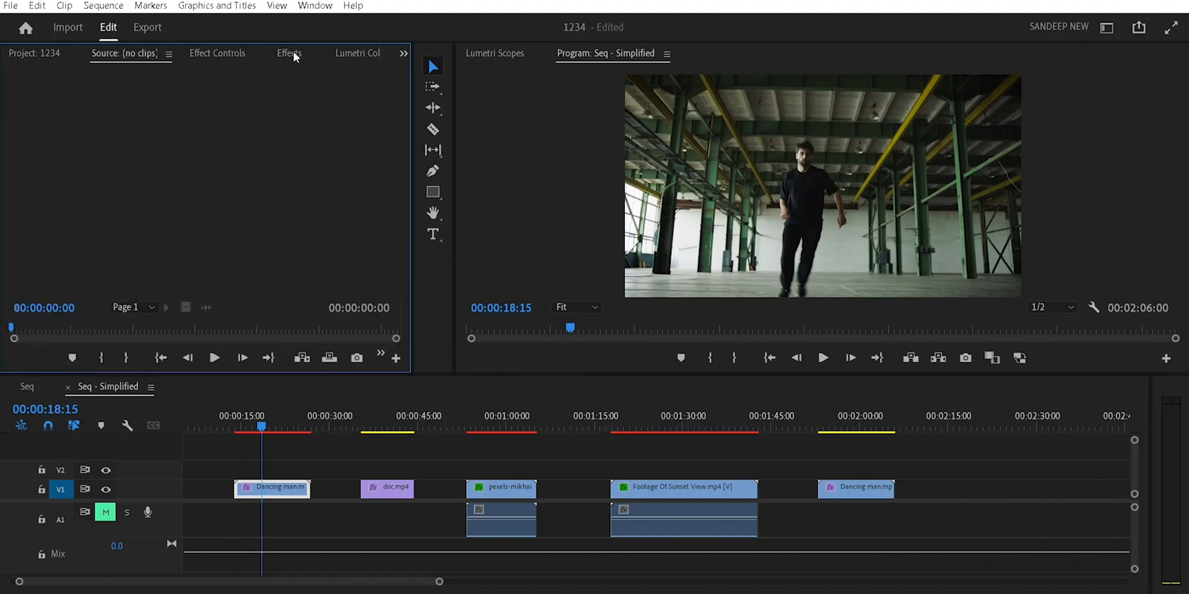
key(shift+5)
key(shift+7)
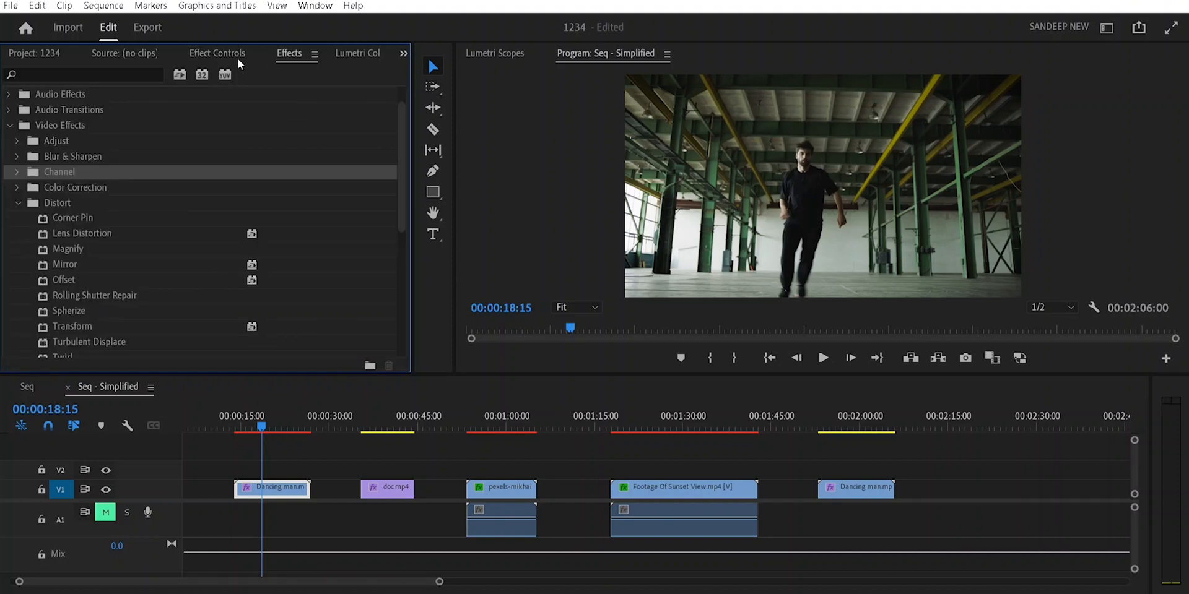
- Expand the Corner Pin effect on the first Dancing man clip and show its corner handles in the preview
click(281, 488)
click(296, 266)
key(shift+5)
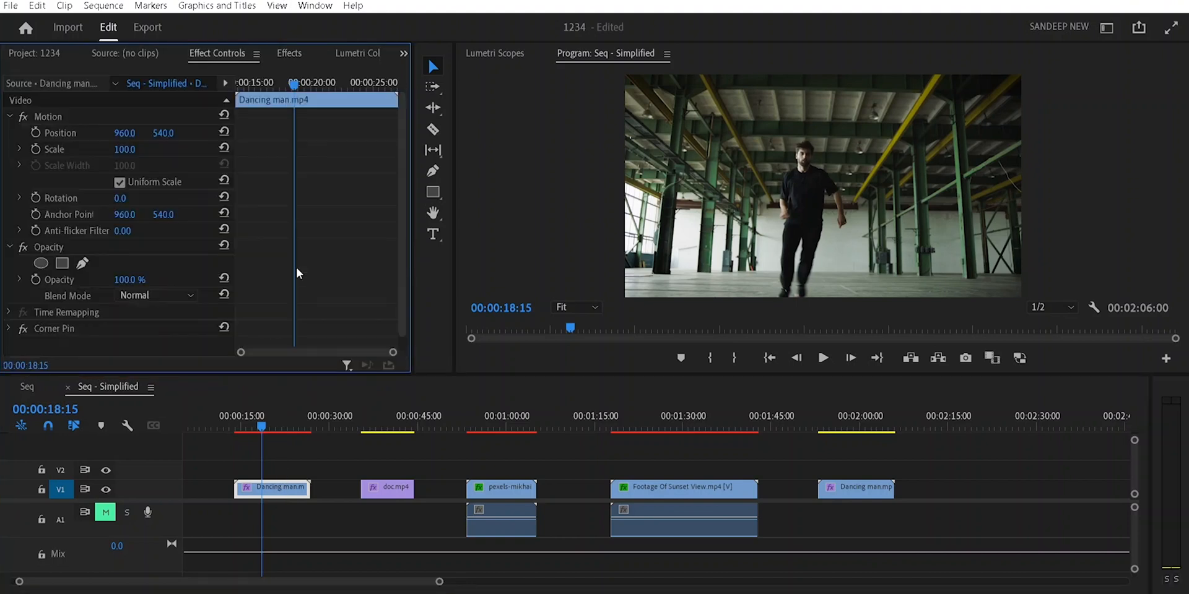
scroll(309, 243, down, 1)
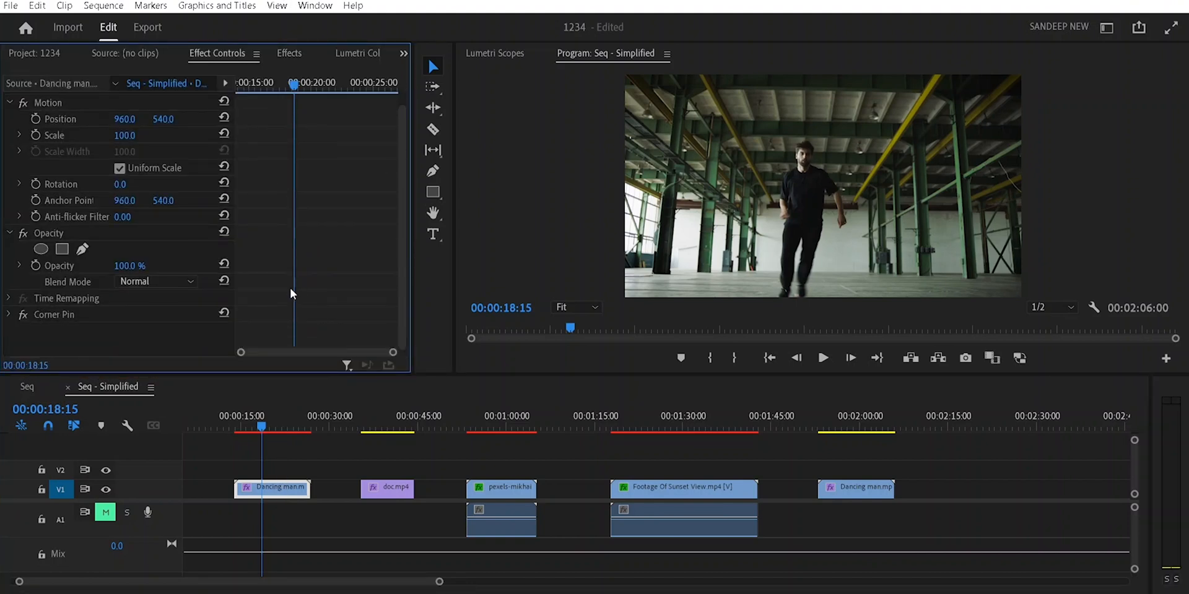
click(23, 315)
scroll(314, 262, down, 5)
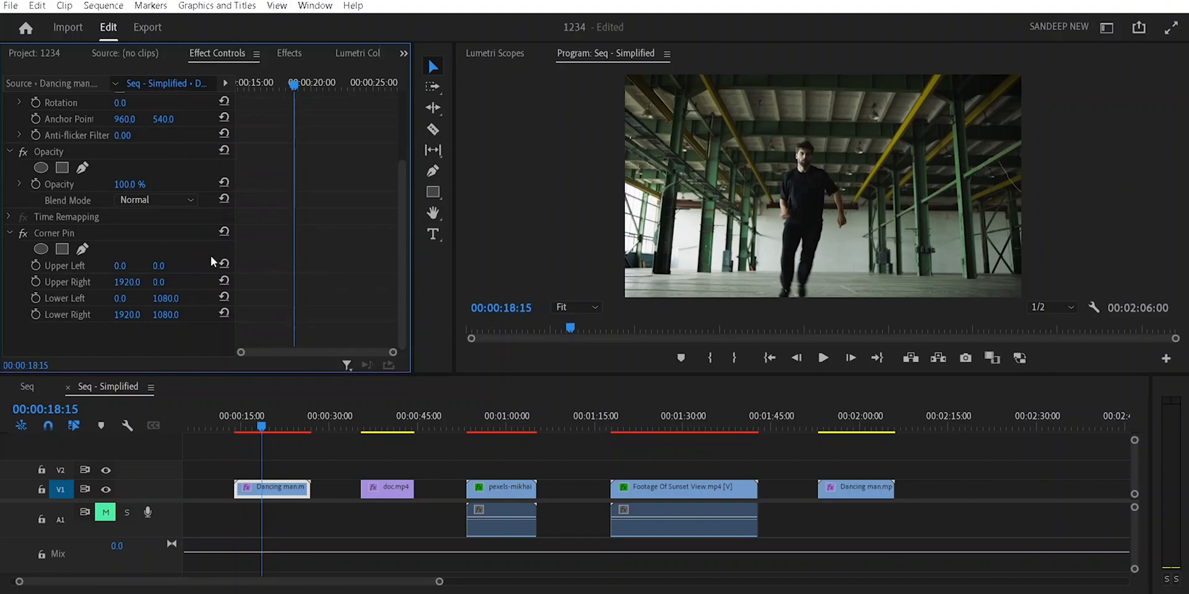
click(55, 236)
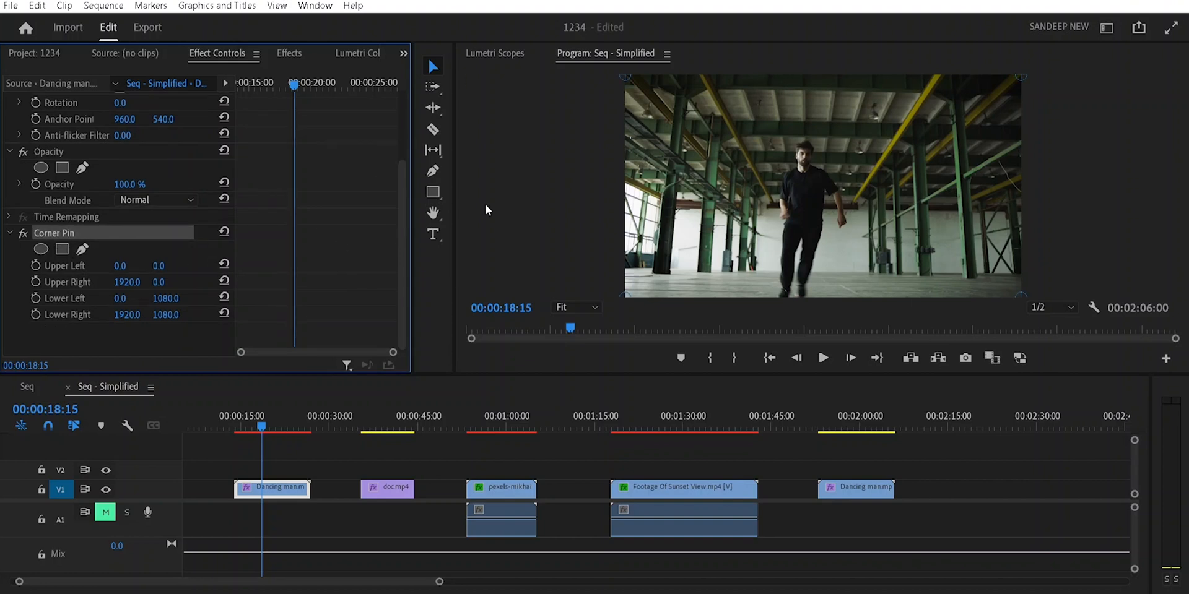
- Distort the Dancing man frame by its corners, moving Upper Left to about -40, -10, Upper Right to 1910, 30 and Lower Right to 1995, 1090
click(576, 307)
click(587, 323)
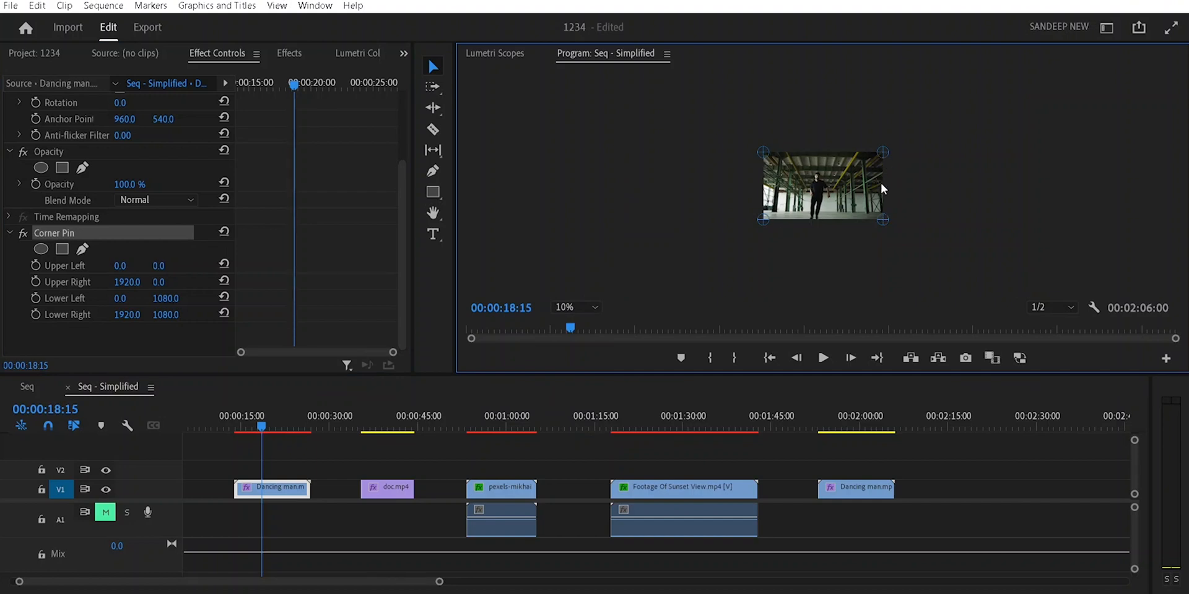
click(578, 307)
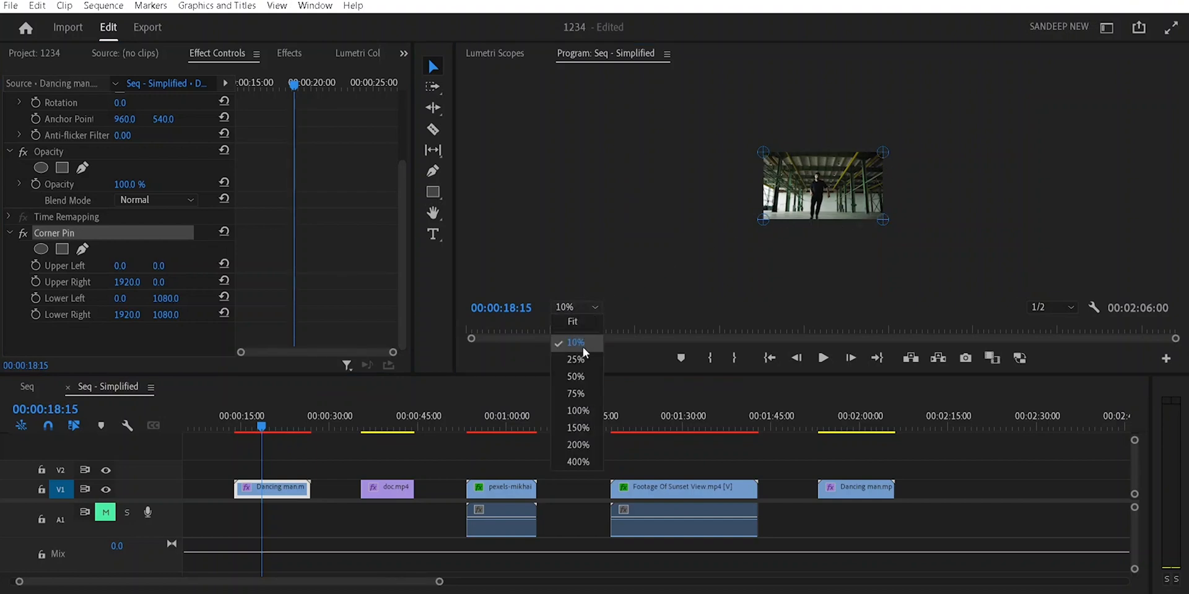
click(583, 341)
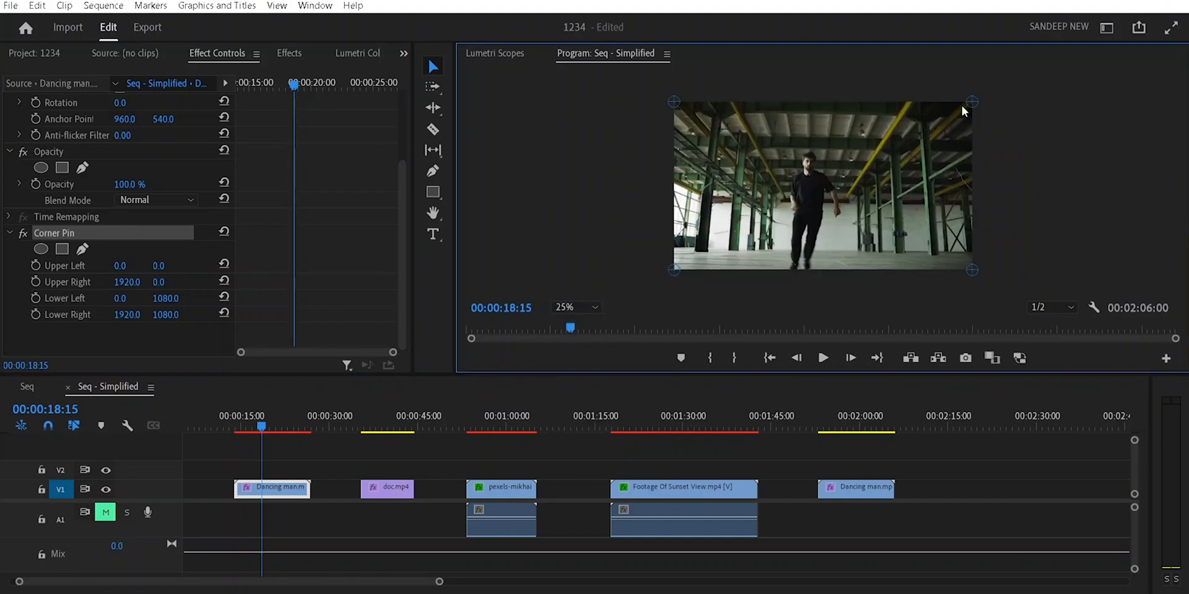
drag(972, 101, 931, 125)
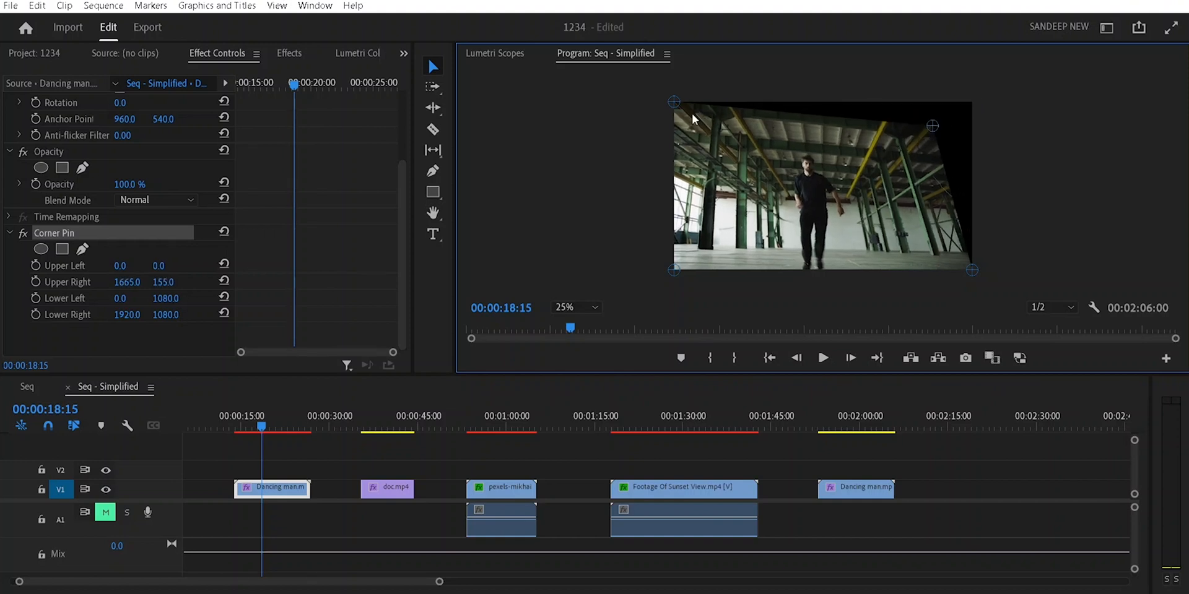
mouse_move(674, 103)
mouse_down()
mouse_move(695, 134)
mouse_move(667, 100)
mouse_up()
drag(971, 270, 931, 259)
drag(924, 127, 968, 106)
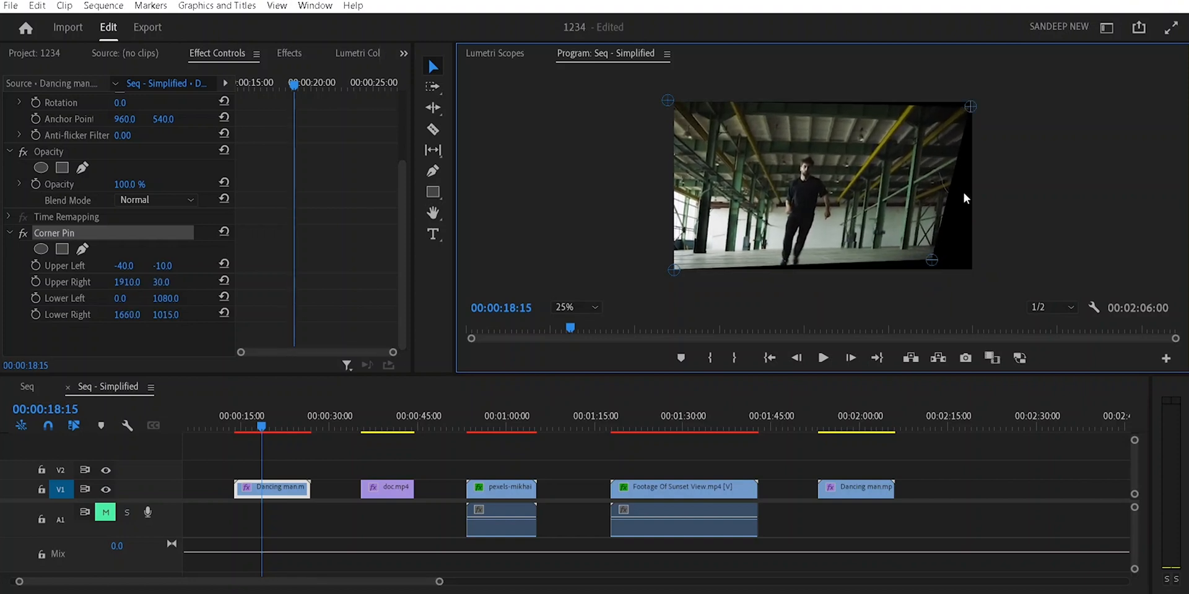
drag(933, 259, 984, 273)
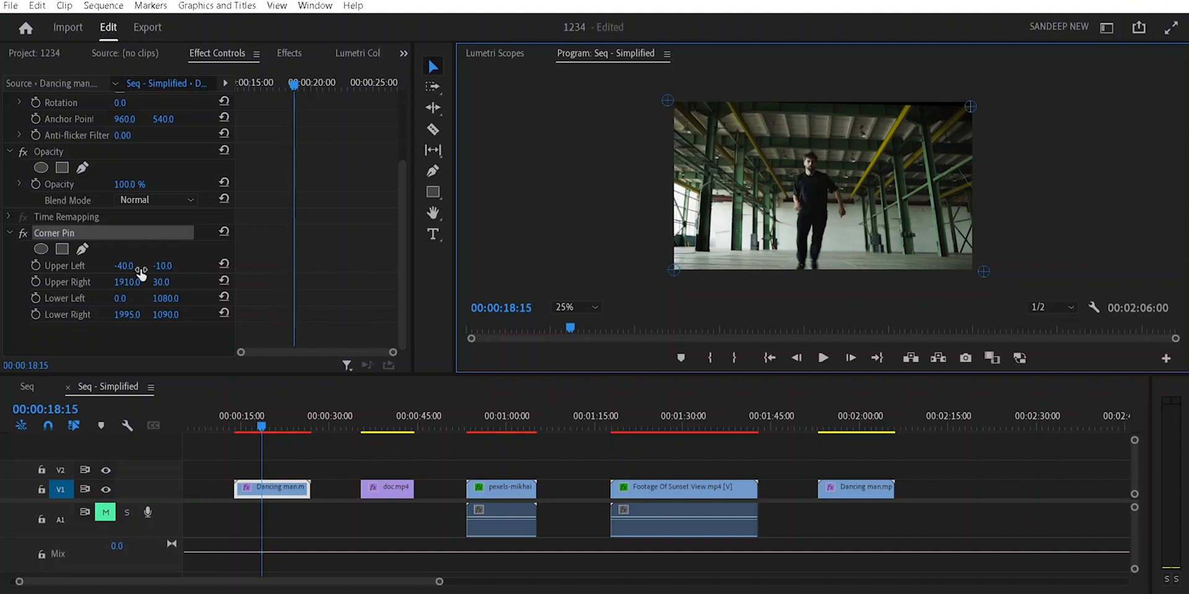
- Add a rectangular mask to the Corner Pin effect and set the Upper Left horizontal value to 546
click(60, 250)
click(1042, 199)
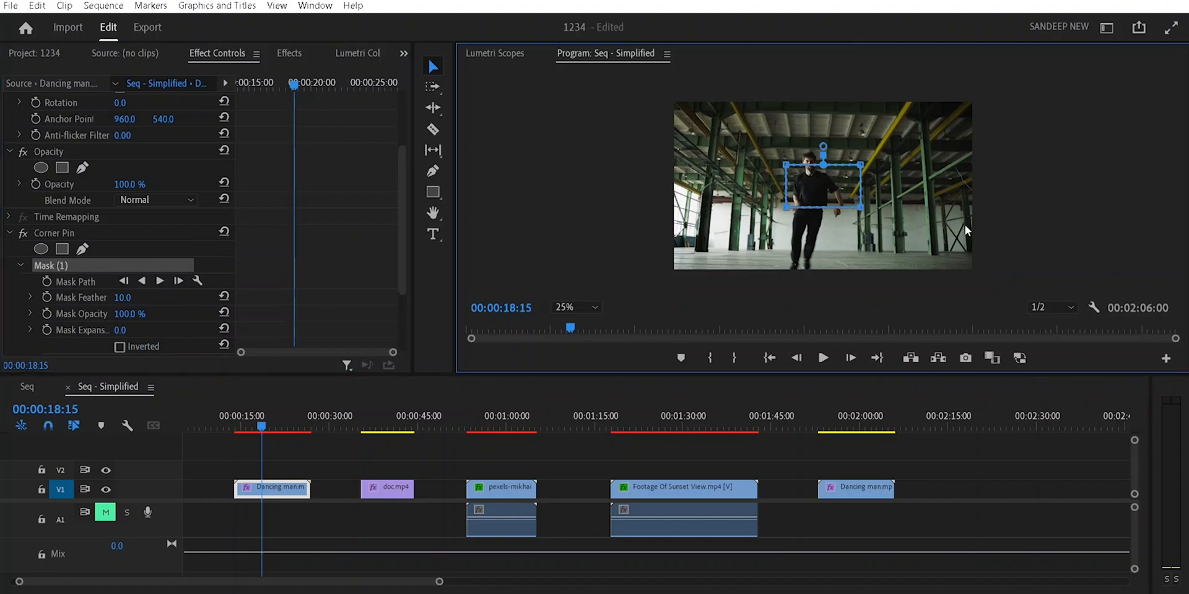
click(49, 237)
click(70, 264)
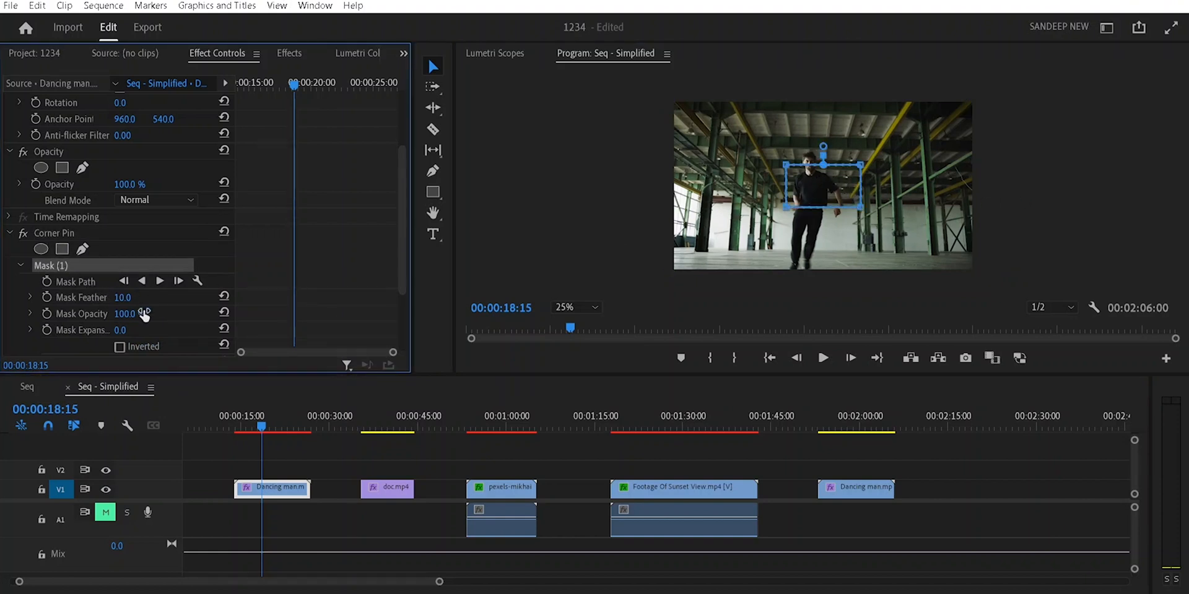
scroll(322, 288, down, 2)
scroll(292, 286, down, 4)
mouse_move(126, 270)
mouse_down()
mouse_move(77, 270)
mouse_move(139, 270)
mouse_move(128, 274)
mouse_up()
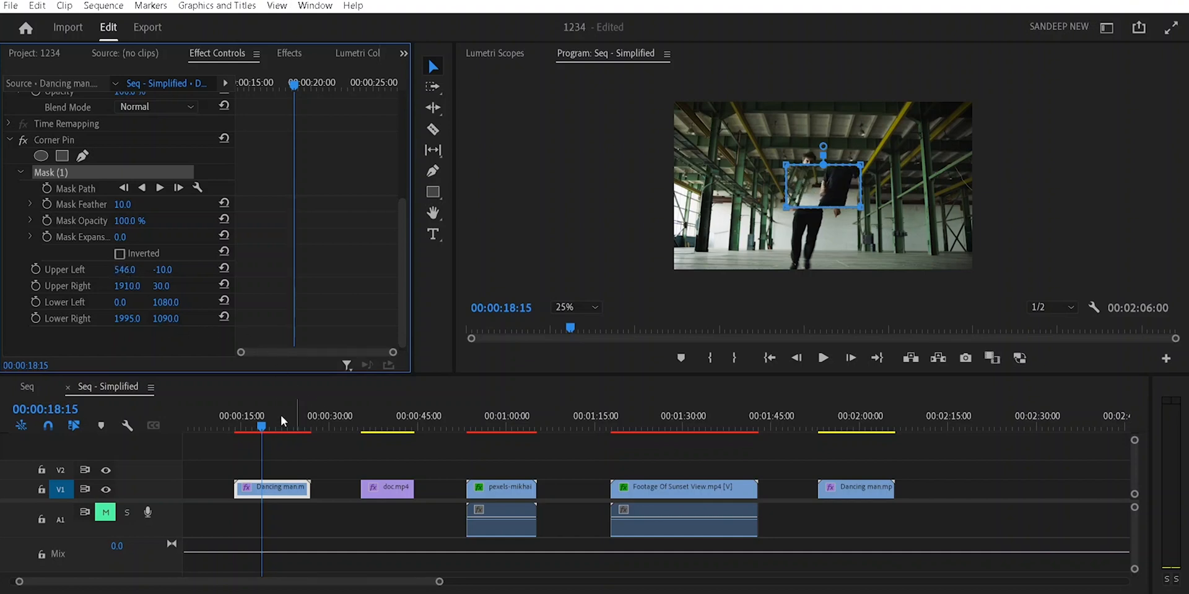
- Set the Lens Distortion curvature of the doc.mp4 clip to -11 and adjust its vertical decentering
drag(288, 425, 370, 428)
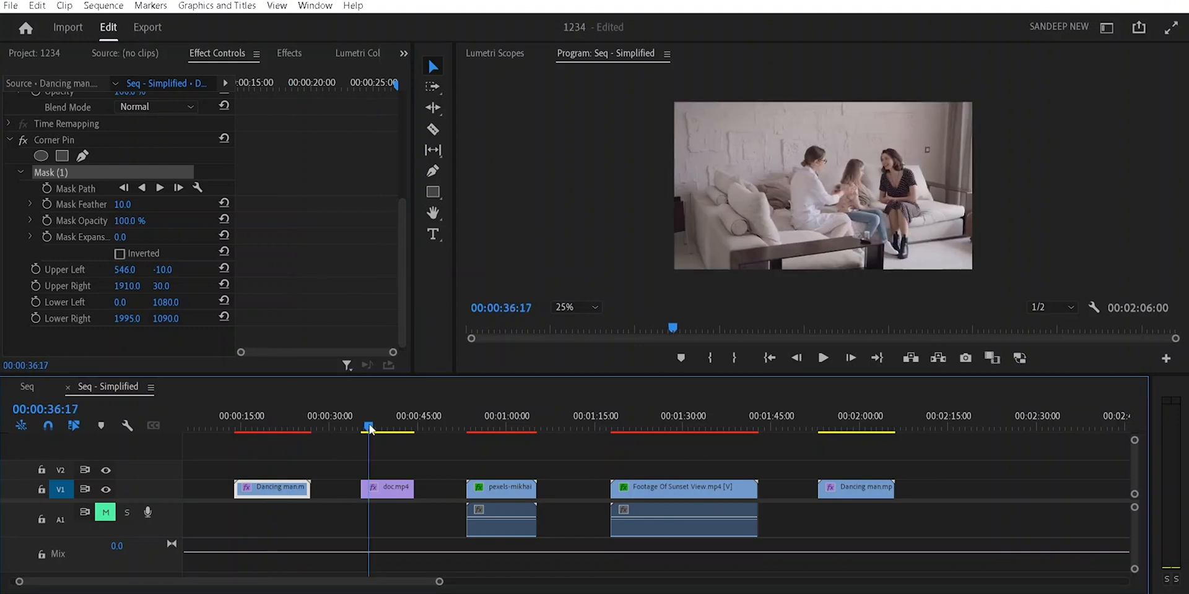
click(386, 489)
scroll(343, 309, down, 3)
scroll(342, 306, down, 3)
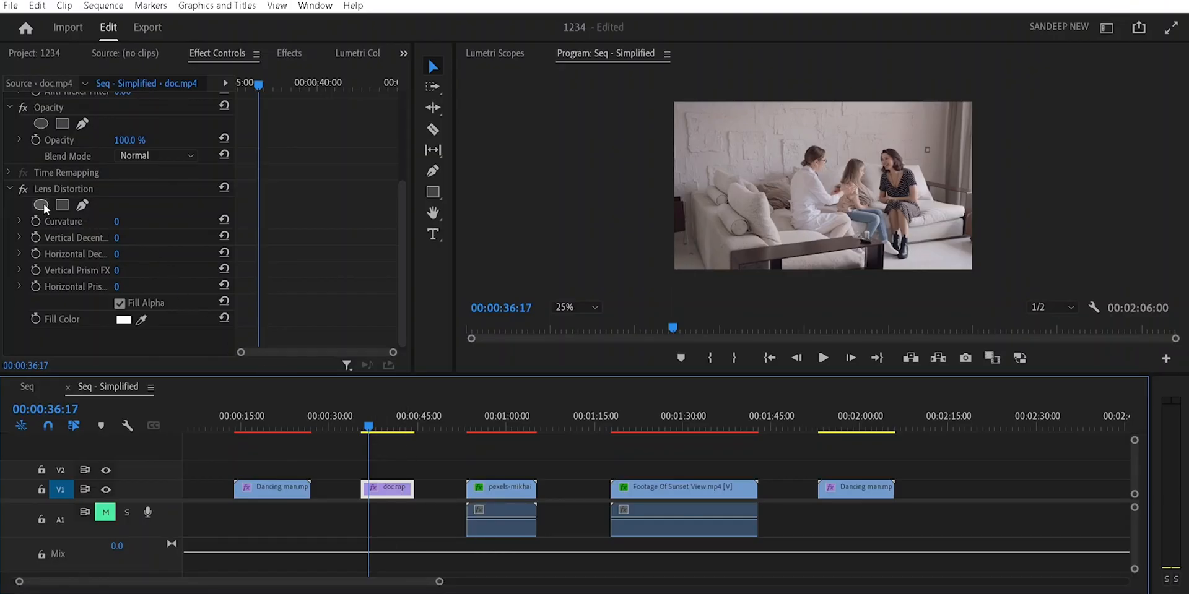
mouse_move(117, 222)
mouse_down()
mouse_move(79, 222)
mouse_move(129, 222)
mouse_up()
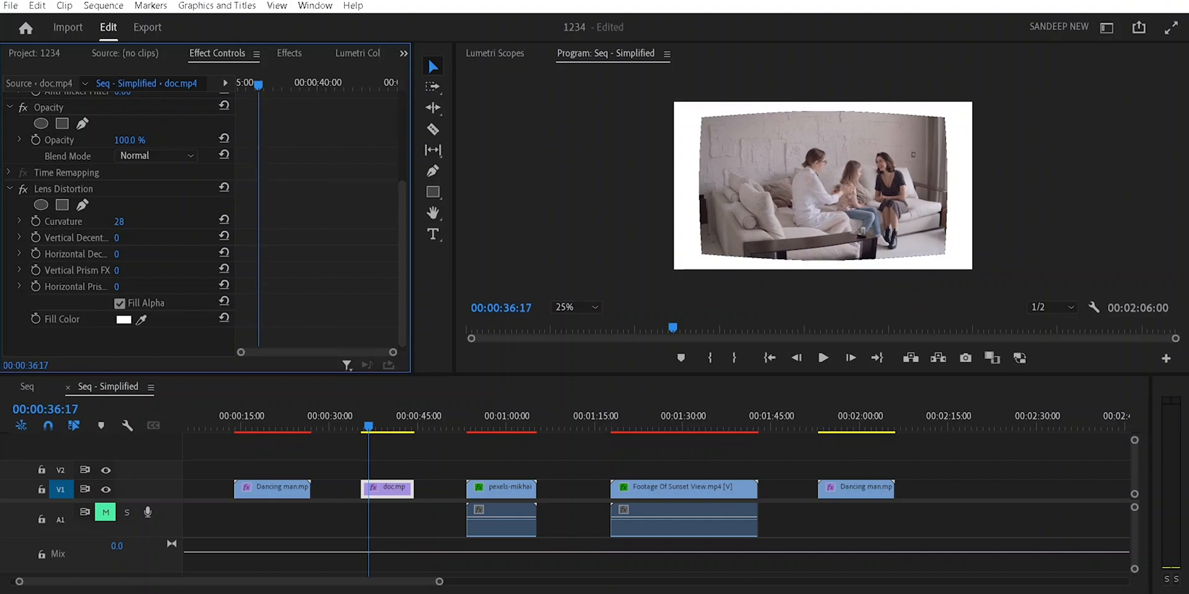
drag(129, 222, 101, 222)
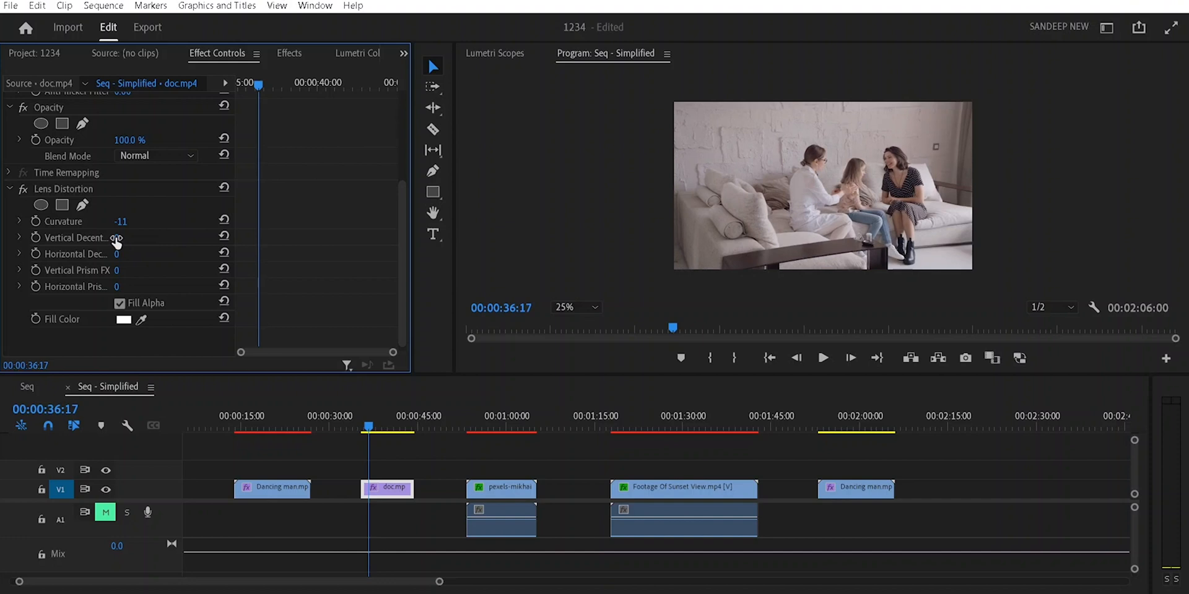
drag(239, 143, 319, 155)
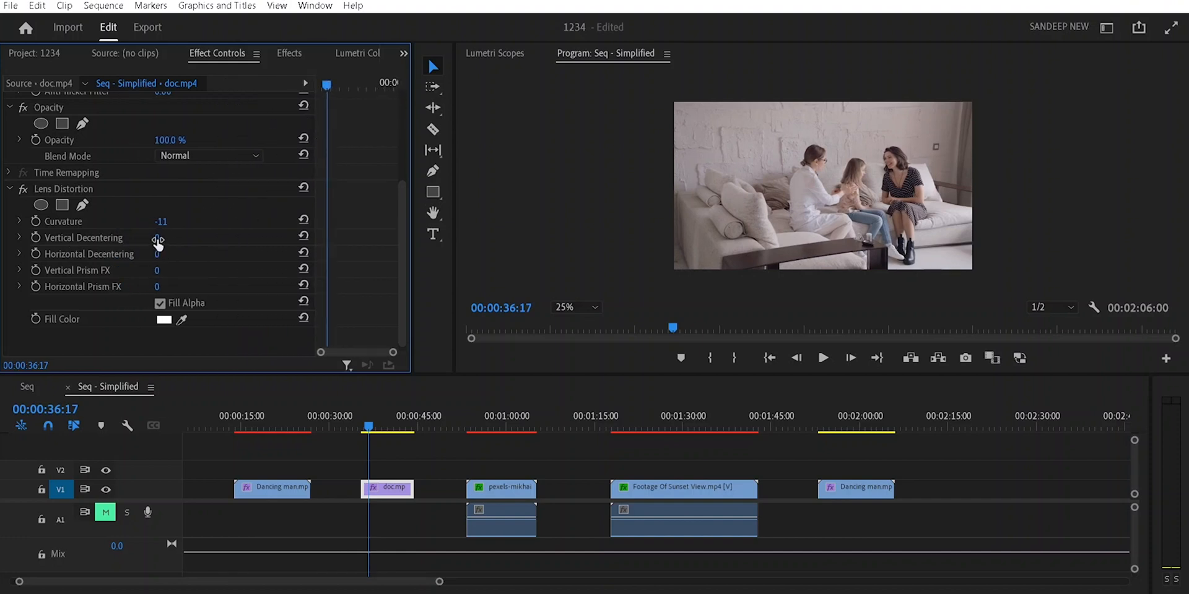
drag(158, 240, 190, 289)
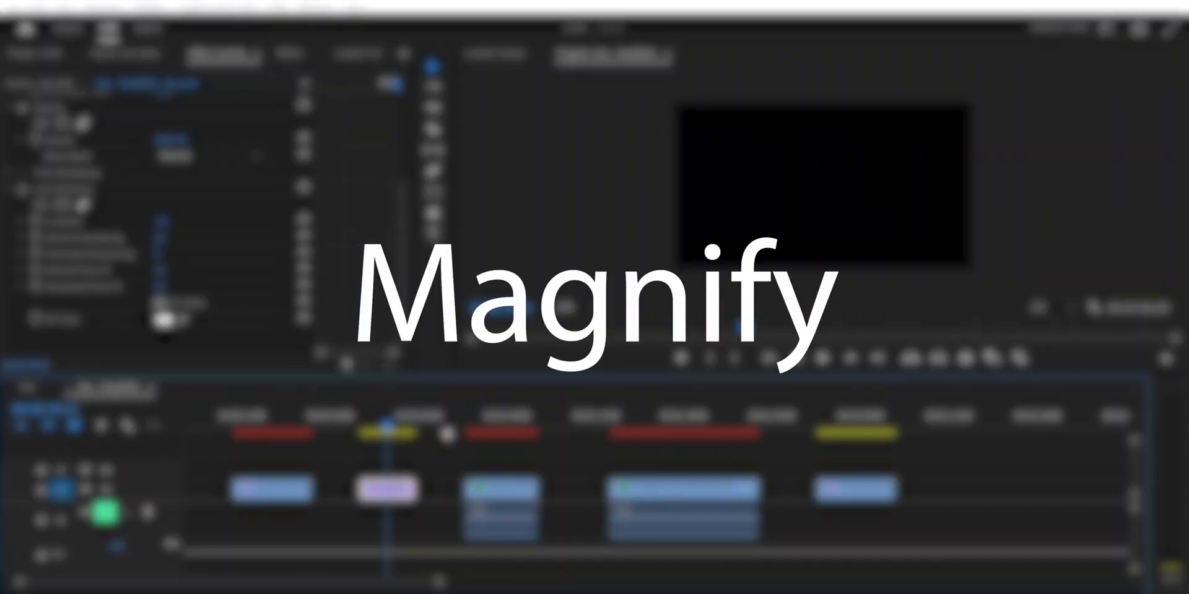
- Set the Magnify effect's blending mode to None on the pexels-mikhail clip, with the playhead at 00:00:56:24
click(489, 429)
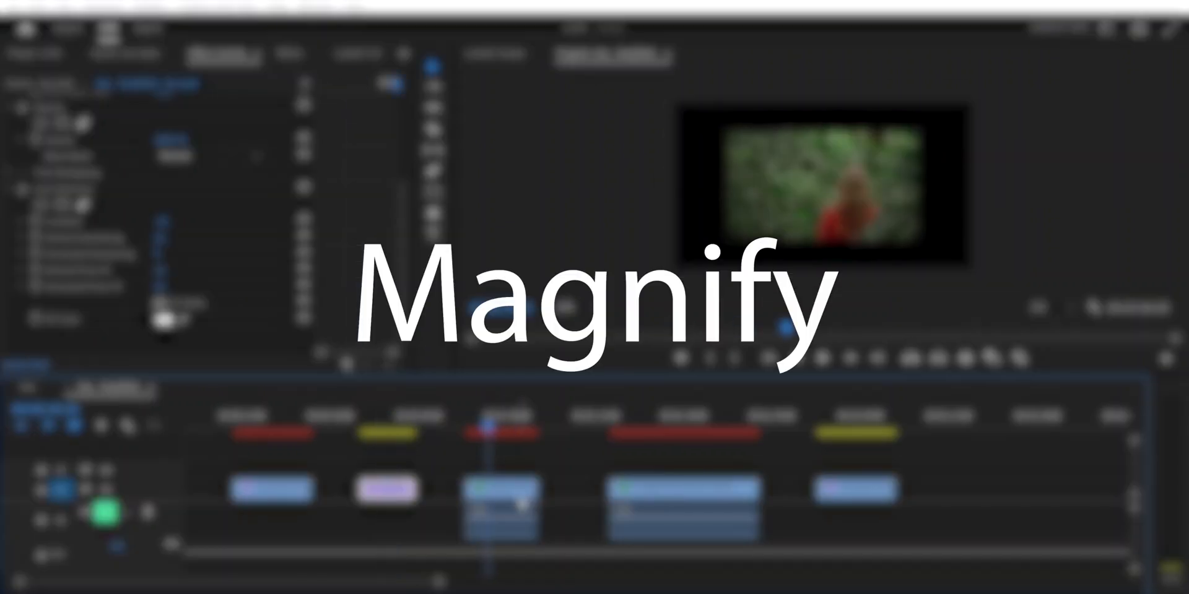
click(518, 492)
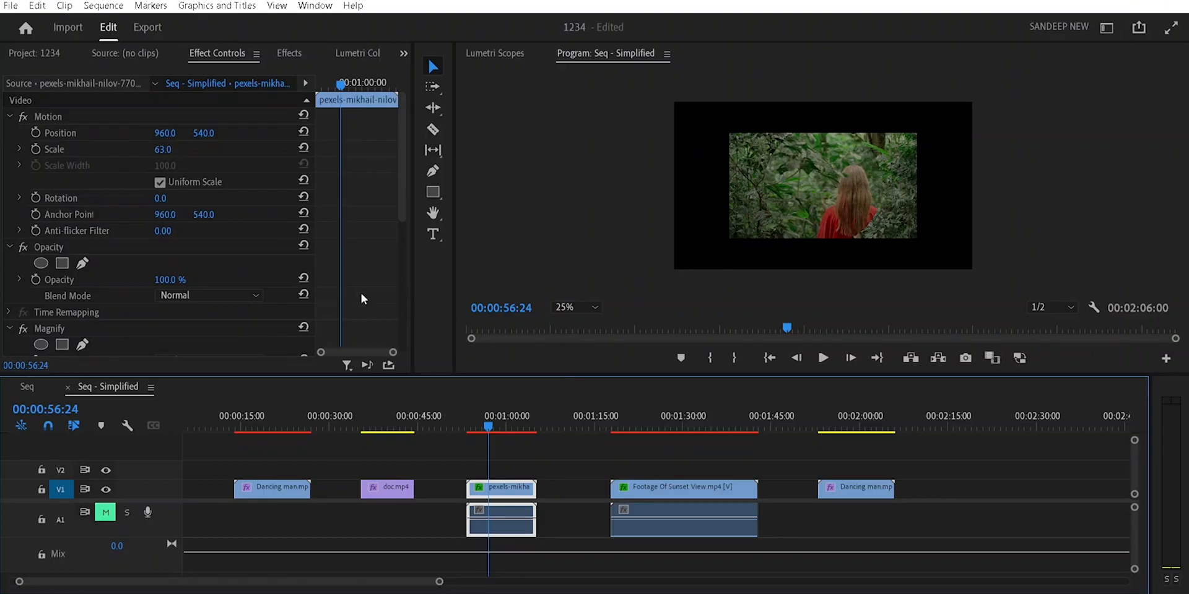
scroll(362, 292, down, 4)
scroll(373, 297, down, 2)
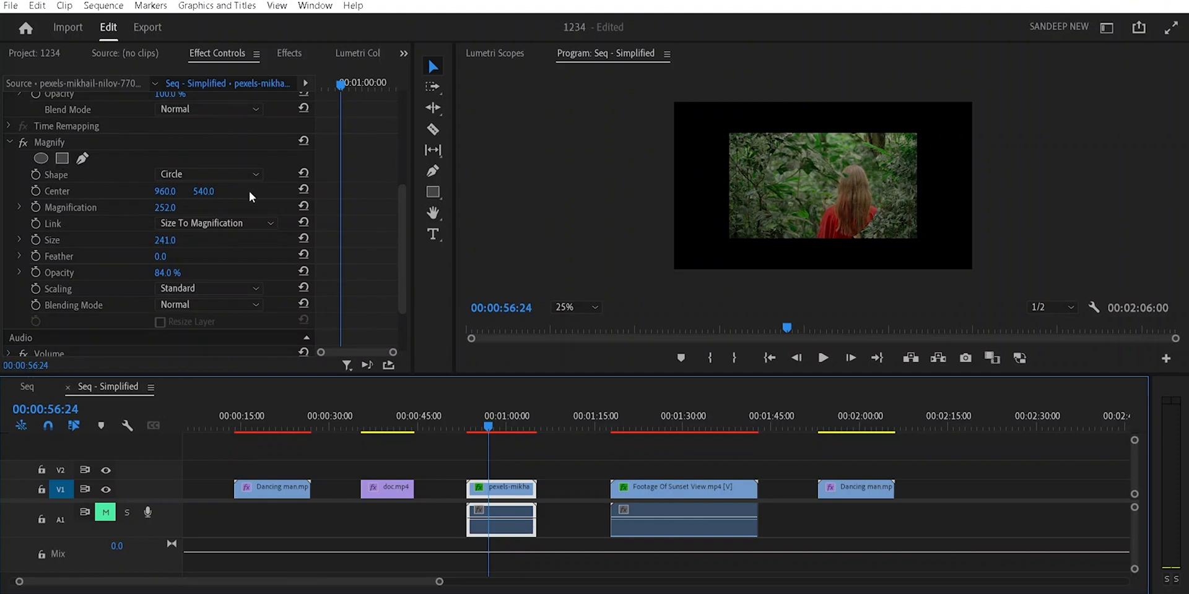
click(199, 306)
click(204, 1)
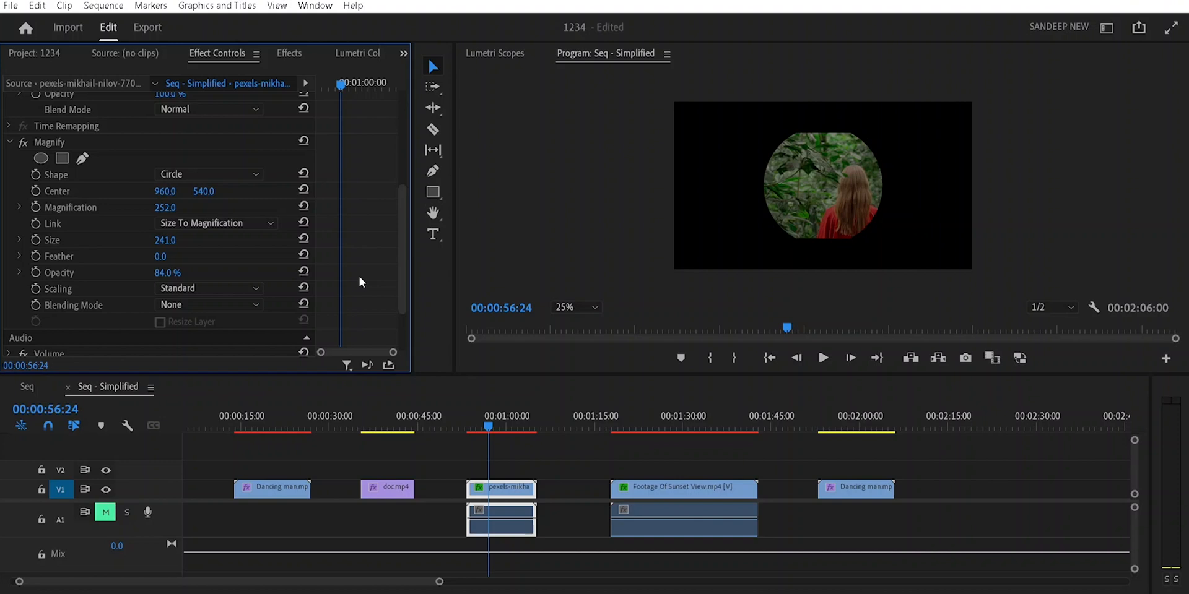
- Reset the Motion and Magnify settings of the pexels-mikhail clip to their defaults
click(504, 483)
scroll(370, 257, up, 5)
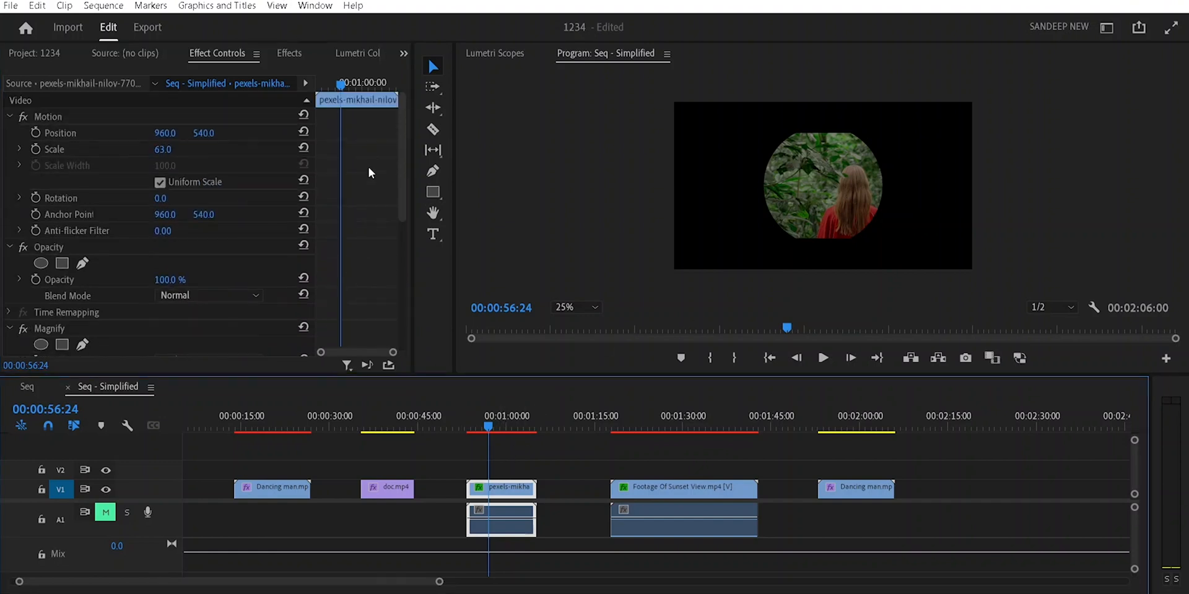
click(303, 116)
scroll(372, 238, down, 5)
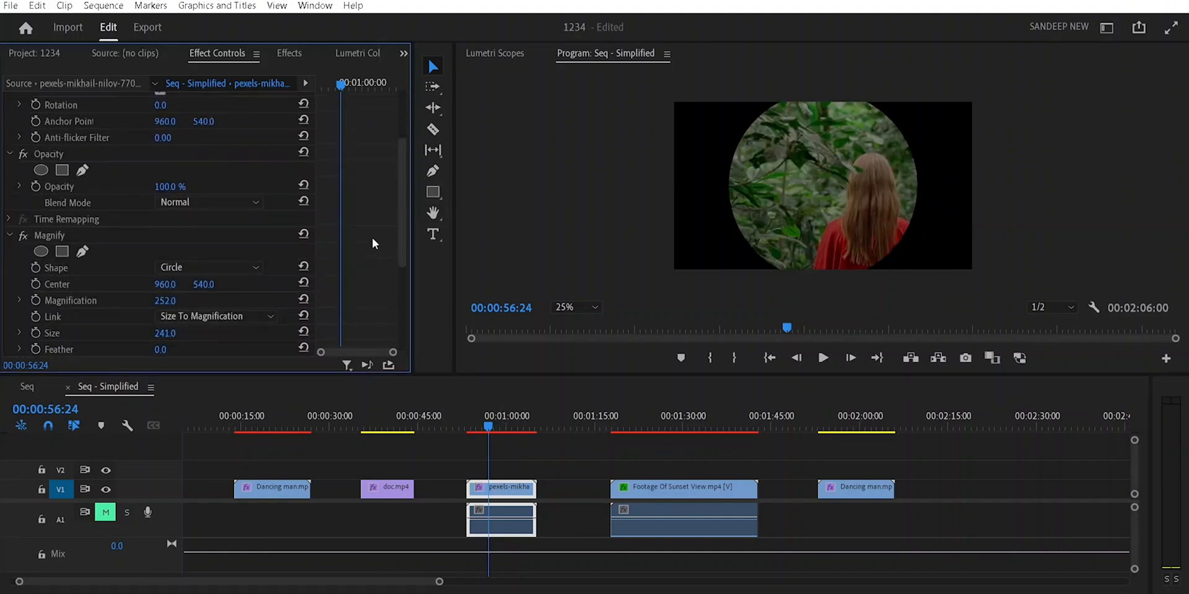
click(304, 188)
scroll(351, 244, down, 3)
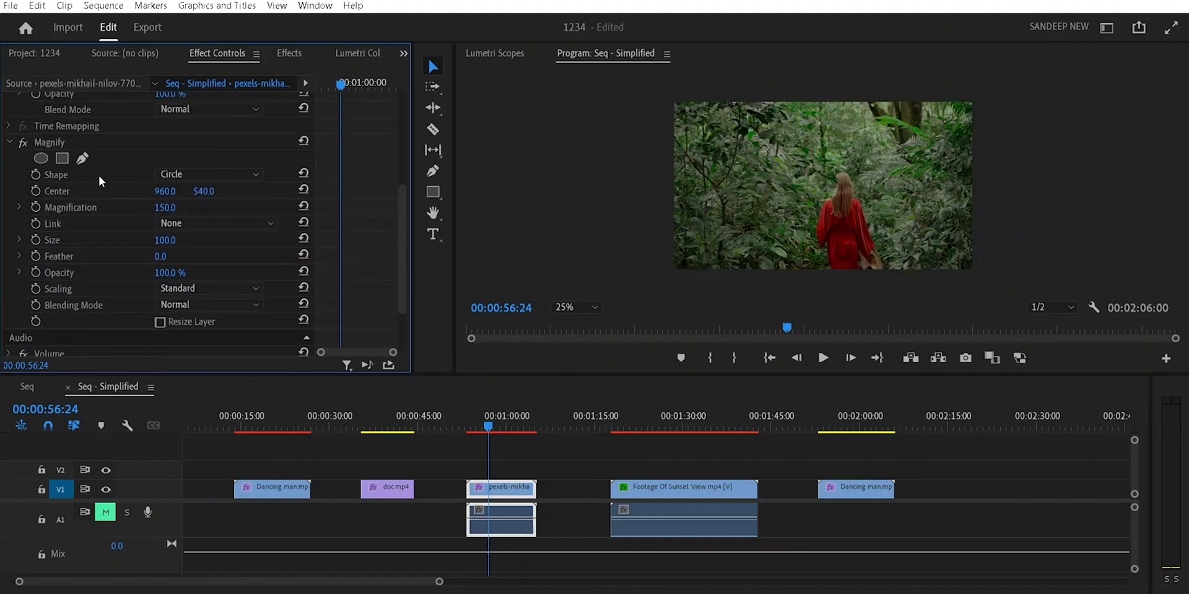
- Keep the Magnify shape as Circle and set the magnifier's size to 458
click(202, 175)
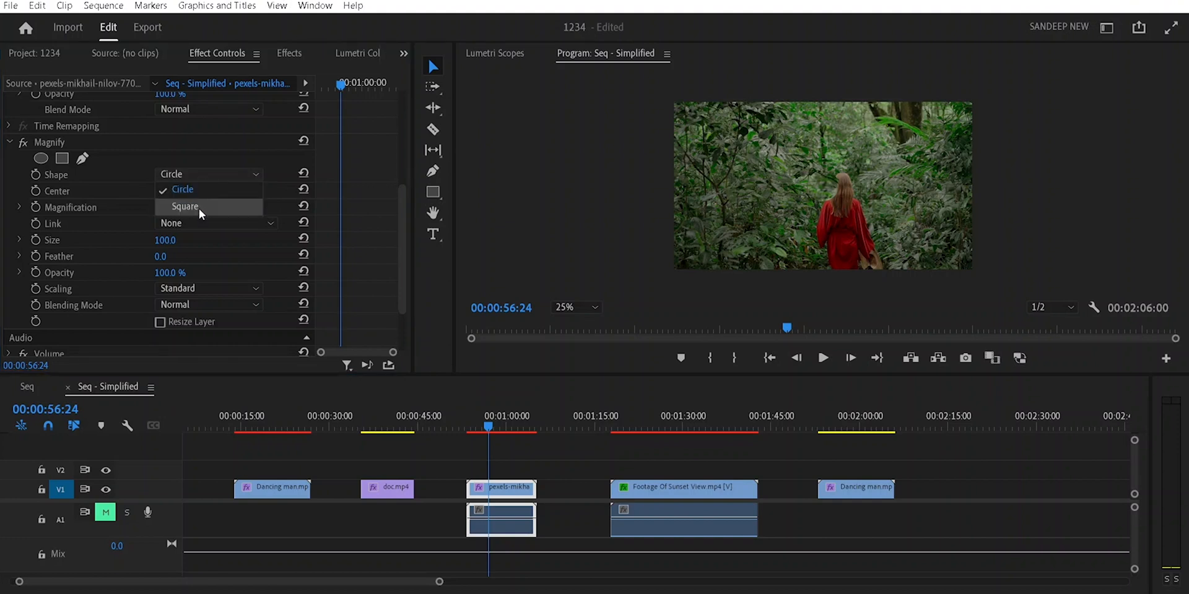
click(361, 206)
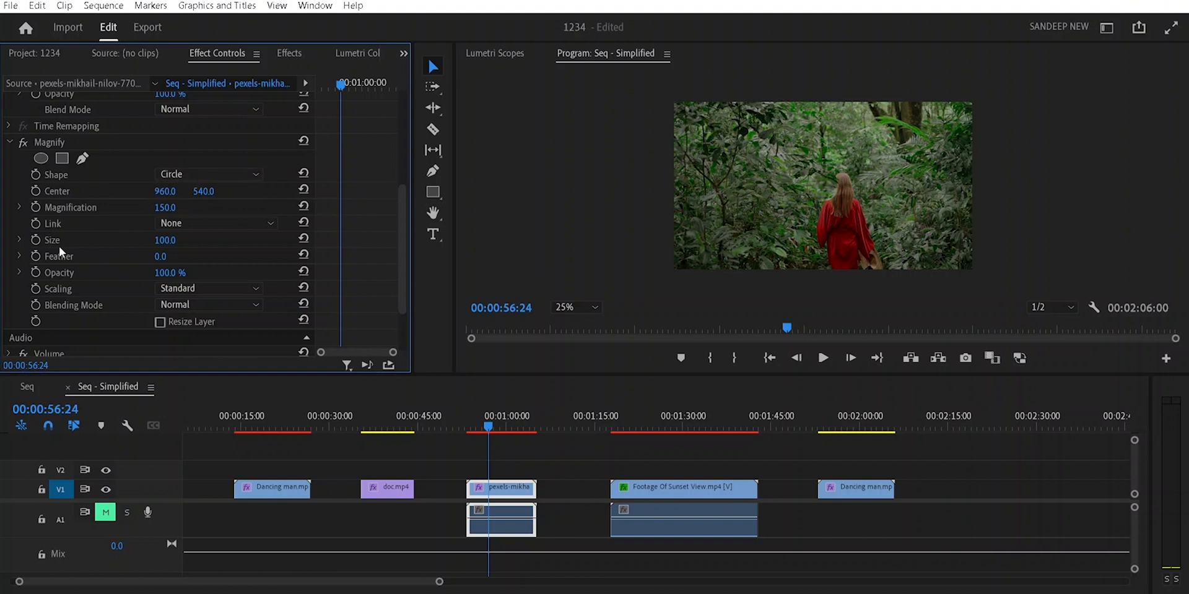
drag(162, 240, 383, 239)
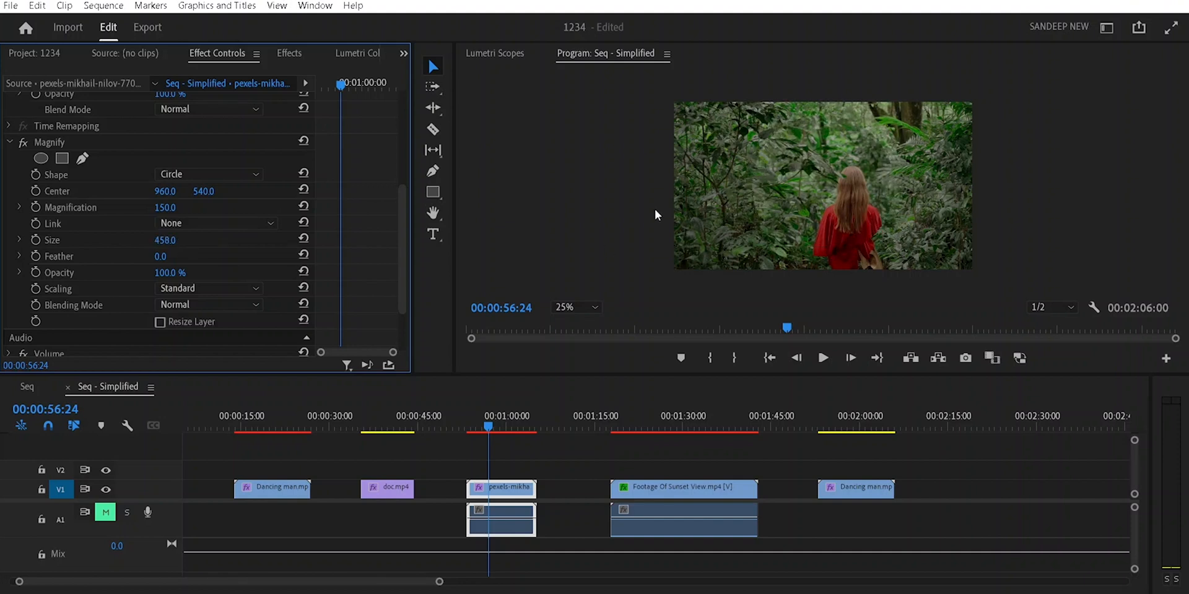
- Change the Magnify shape to Square and raise the magnification to 329 on the pexels-mikhail clip
drag(165, 207, 192, 207)
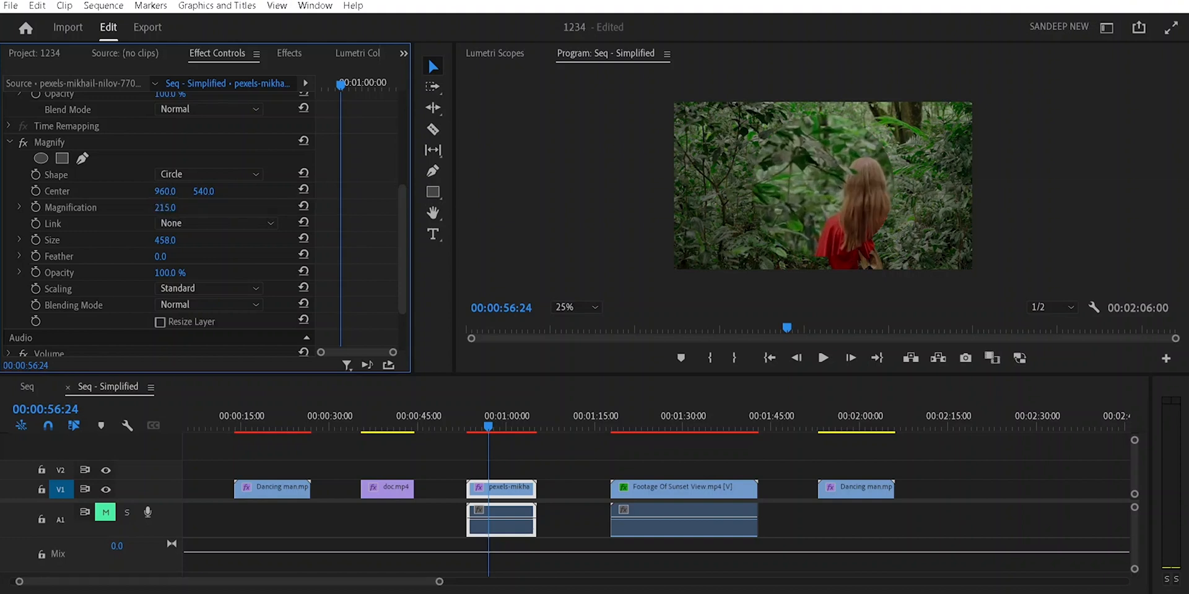
click(211, 171)
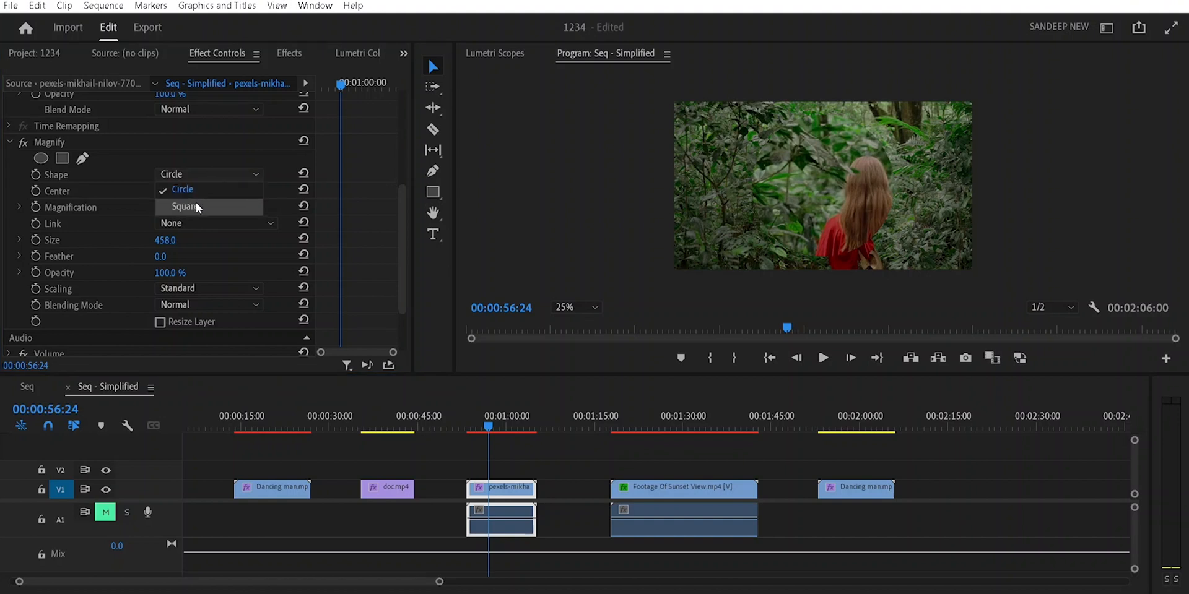
click(196, 202)
drag(165, 207, 209, 208)
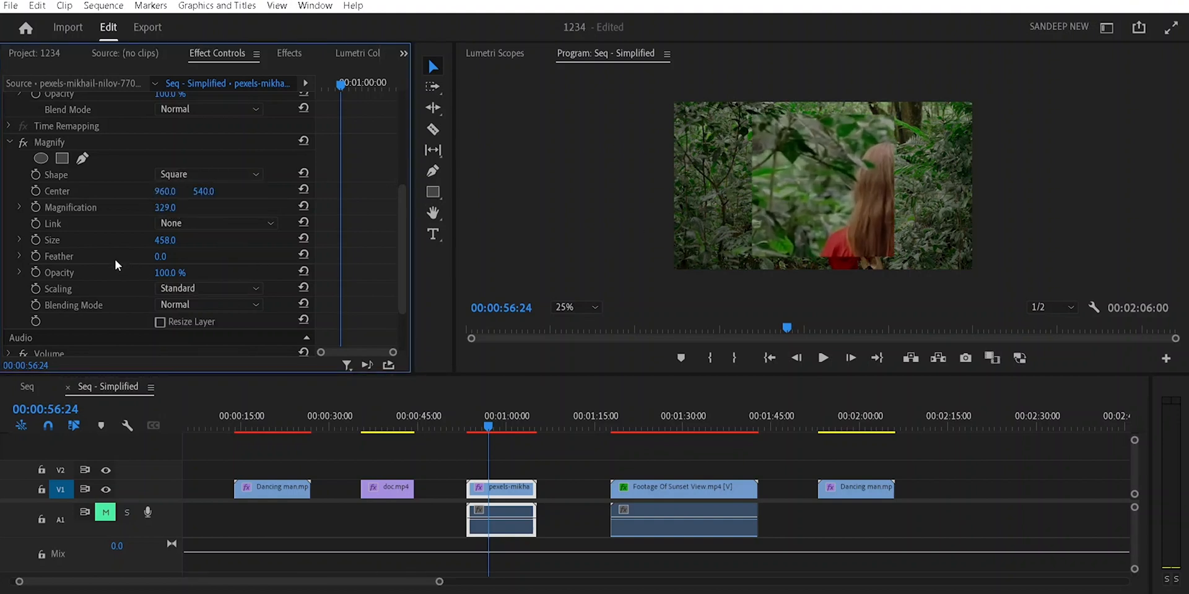
- Set the Magnify center's horizontal value to 964 and its size to 342, leaving feather at 0 and opacity at 100%
drag(157, 256, 241, 257)
mouse_move(165, 195)
mouse_down()
mouse_move(141, 195)
mouse_move(167, 195)
mouse_up()
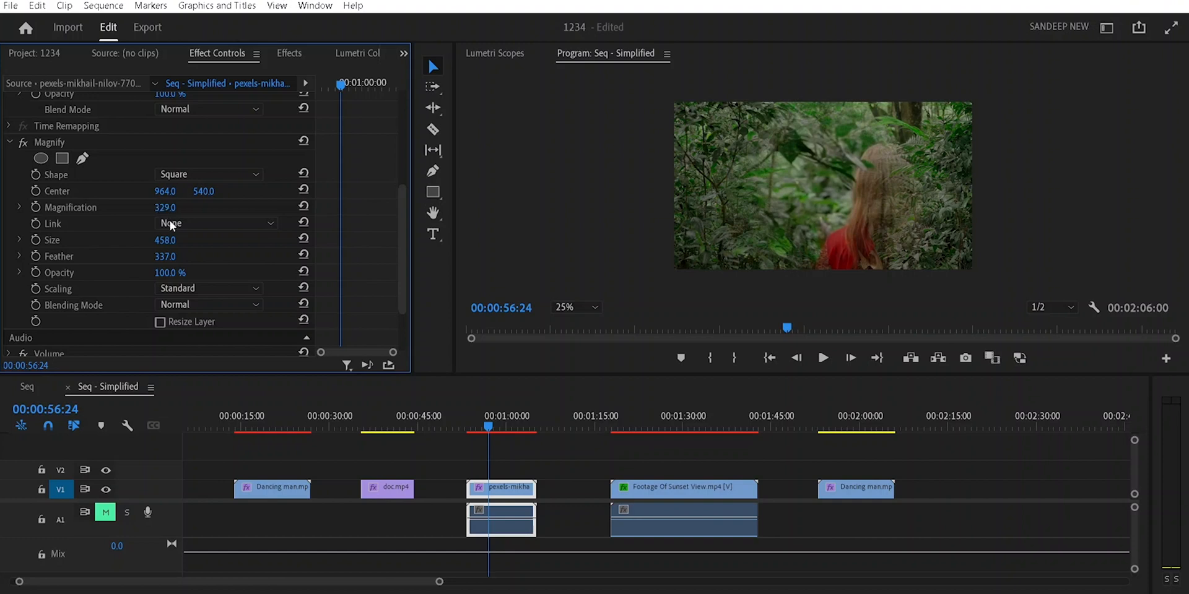
drag(159, 244, 25, 258)
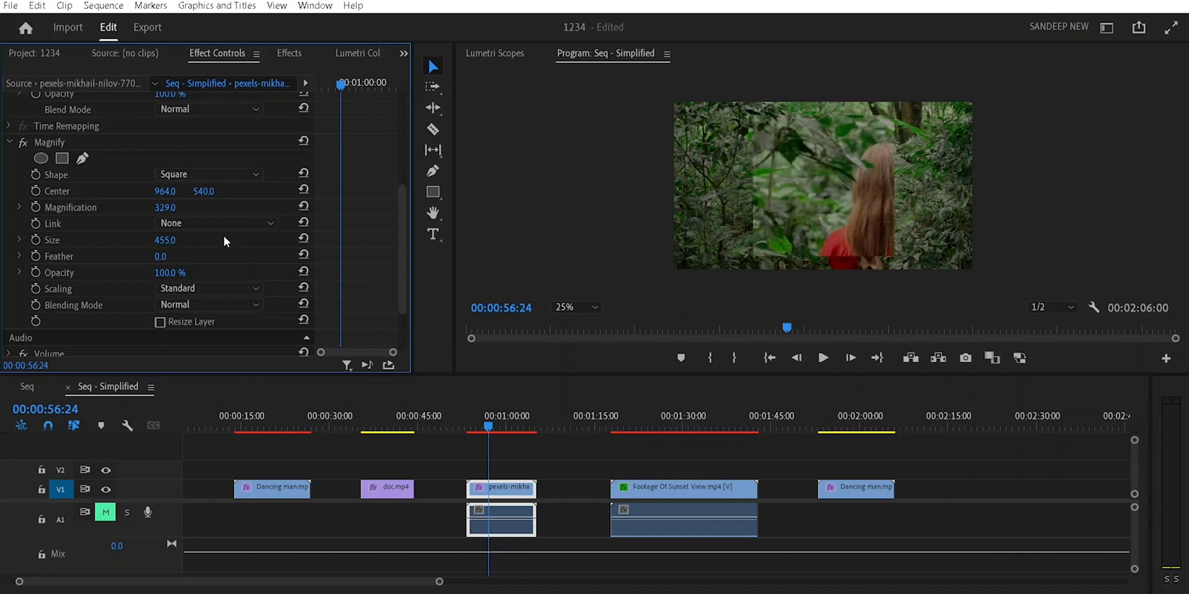
drag(177, 243, 99, 242)
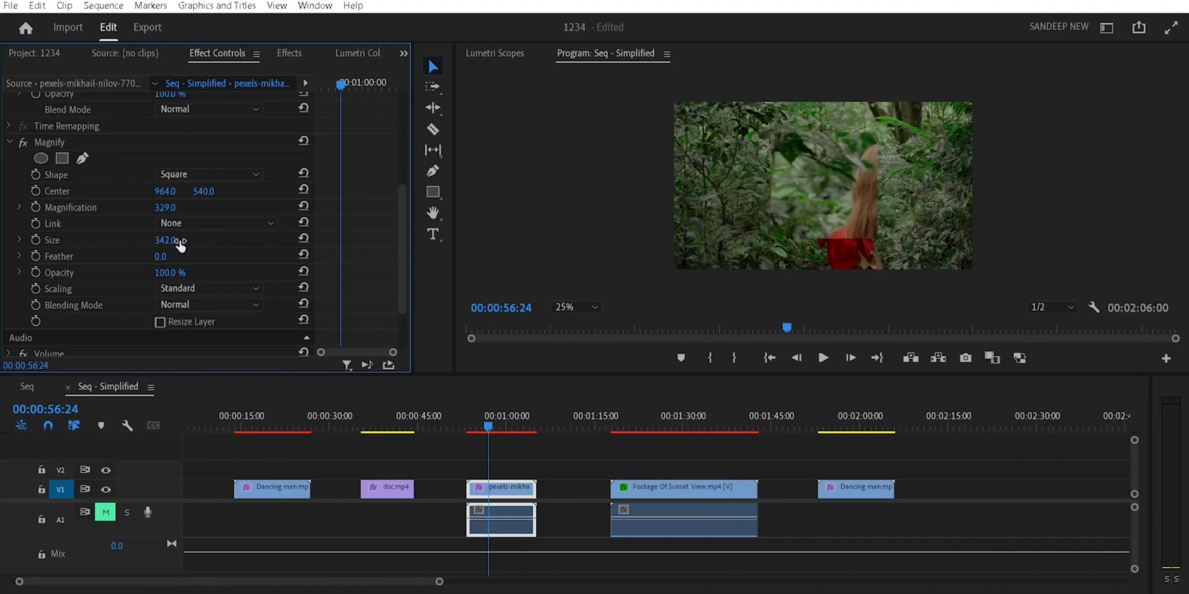
mouse_move(165, 273)
mouse_down()
mouse_move(124, 272)
mouse_move(173, 273)
mouse_up()
- Enable Resize Layer in the Magnify effect and reduce the clip's Motion scale to 71
scroll(347, 304, down, 3)
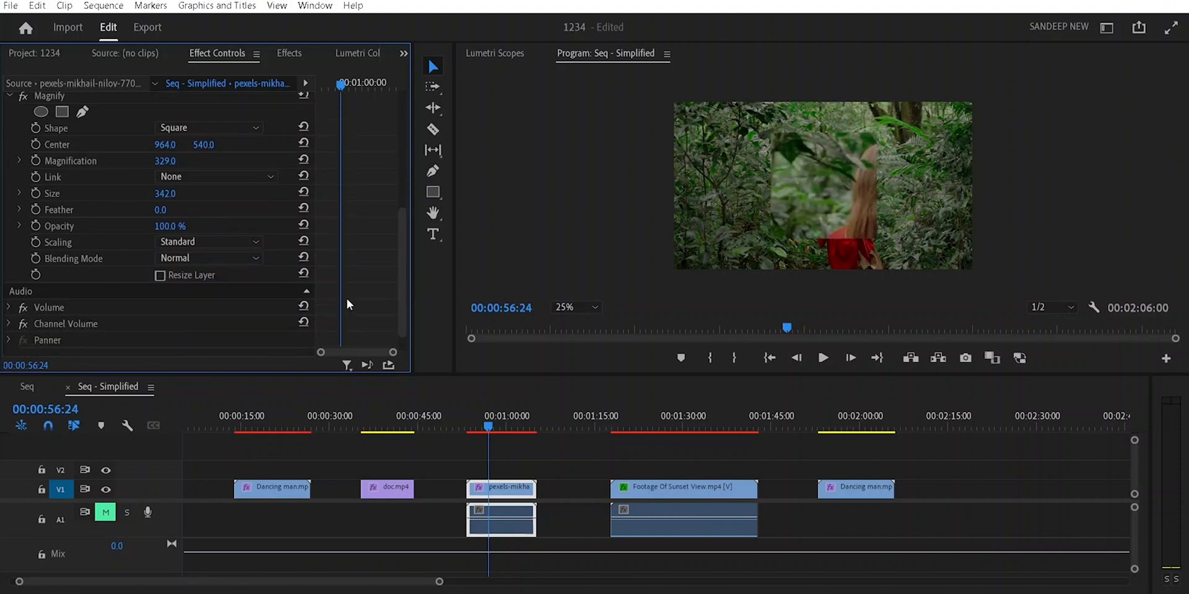
click(159, 276)
scroll(362, 267, up, 1)
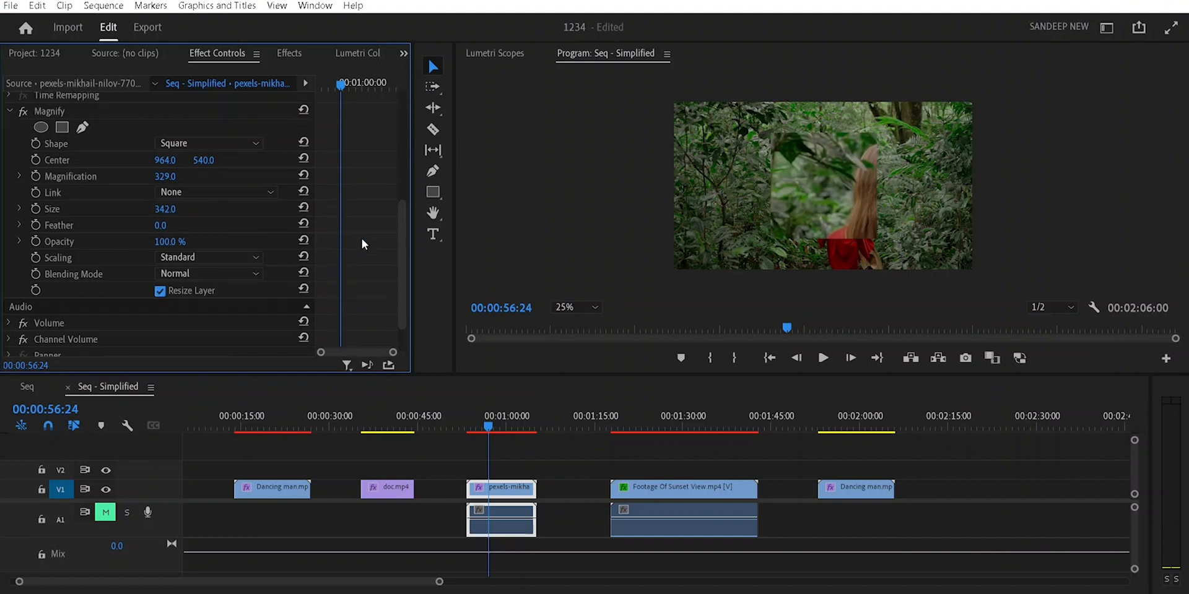
drag(403, 250, 402, 125)
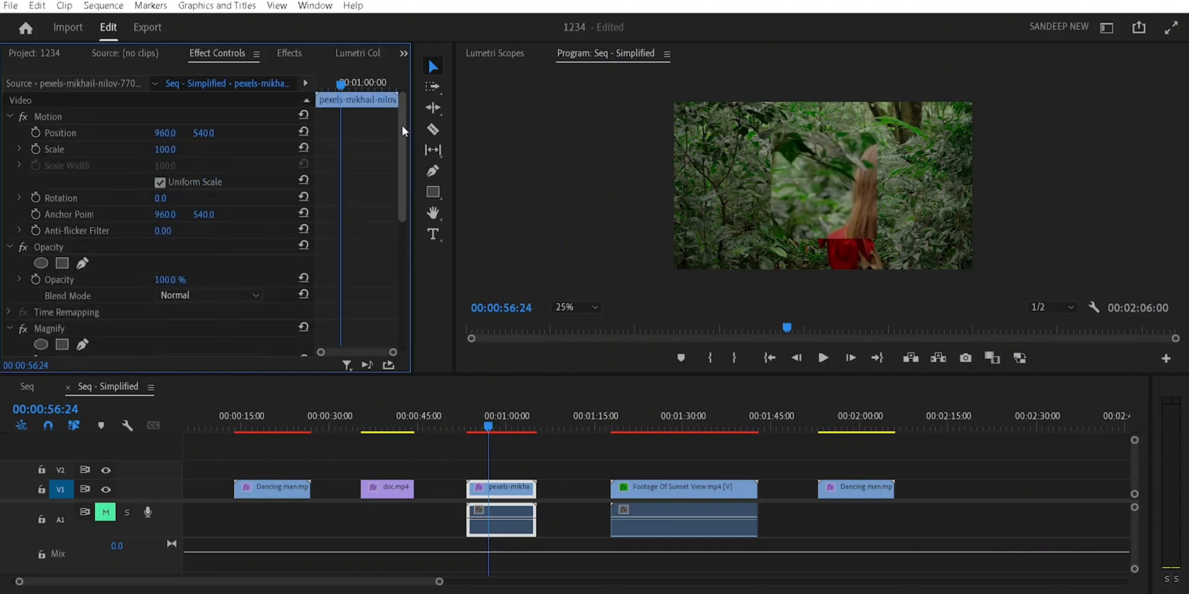
drag(164, 149, 145, 149)
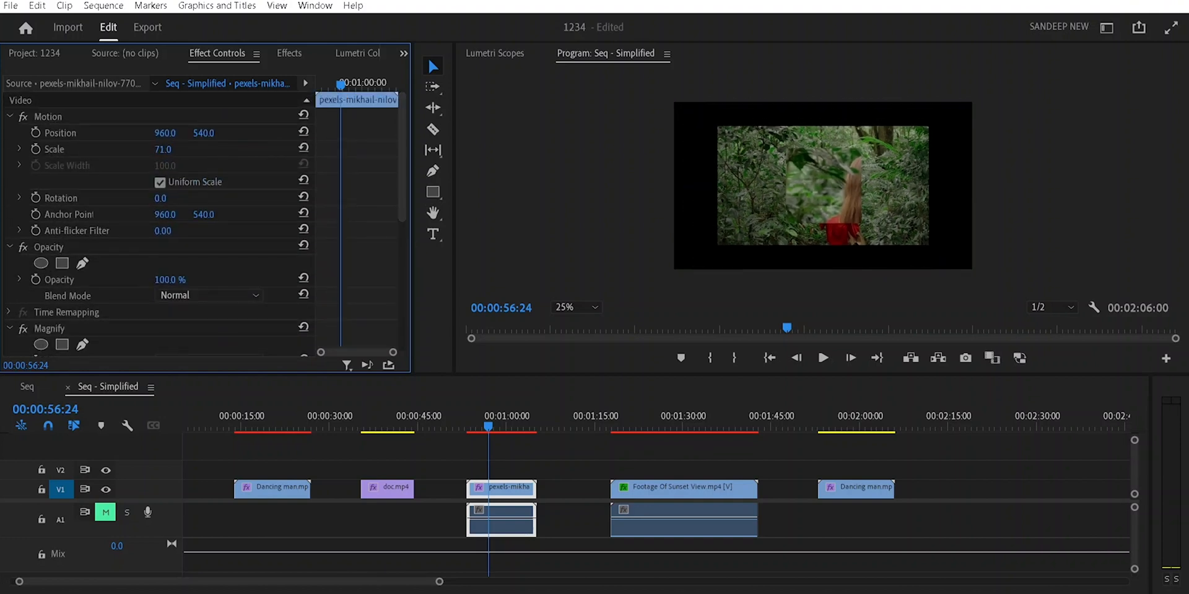
- Set the magnification to 379 and the size to 694, comparing Resize Layer on and off and leaving it off
scroll(369, 238, down, 5)
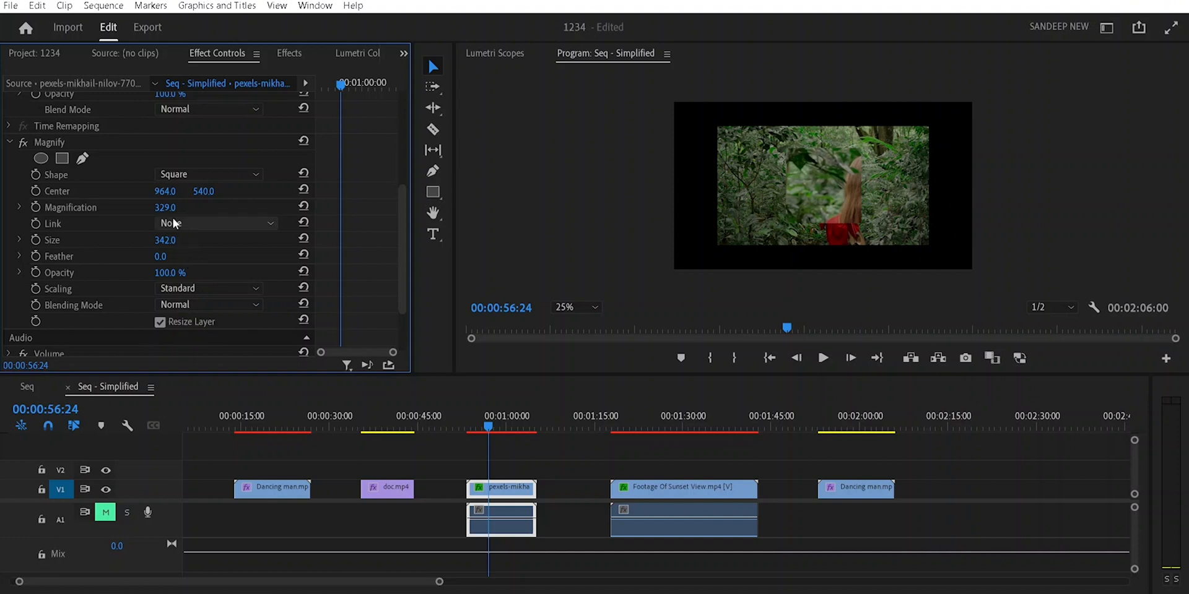
drag(165, 207, 303, 240)
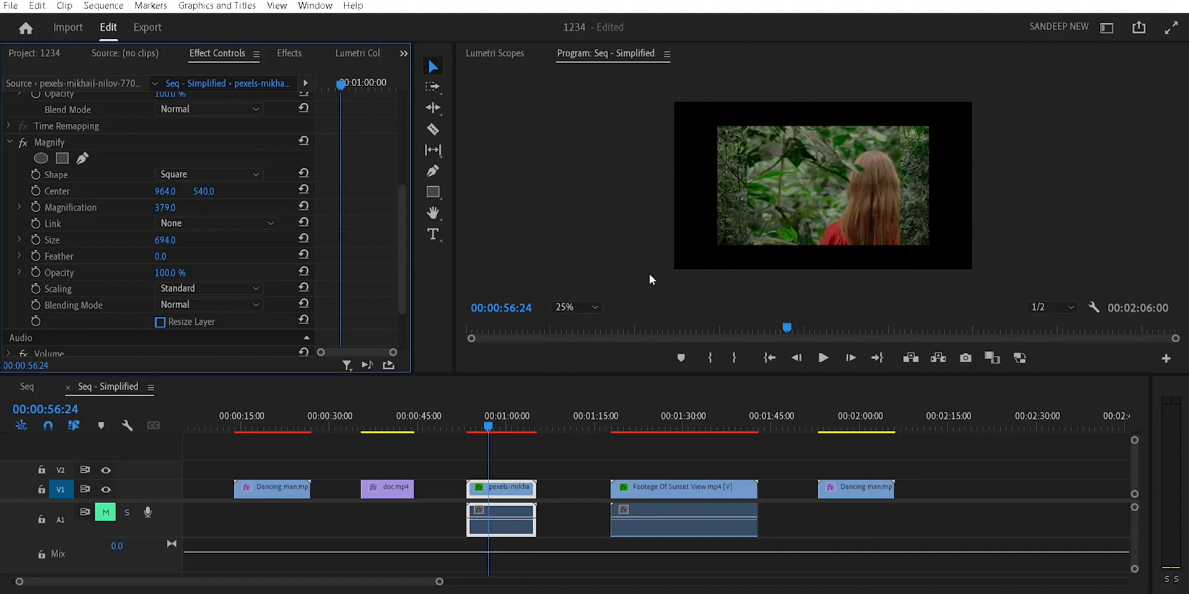
click(160, 321)
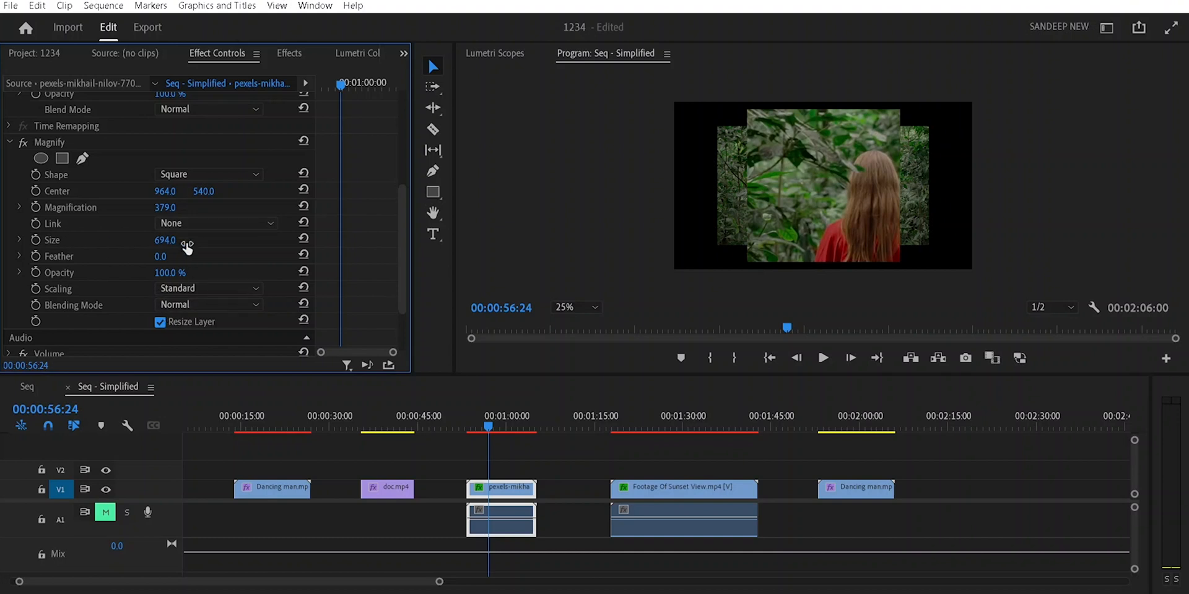
click(159, 323)
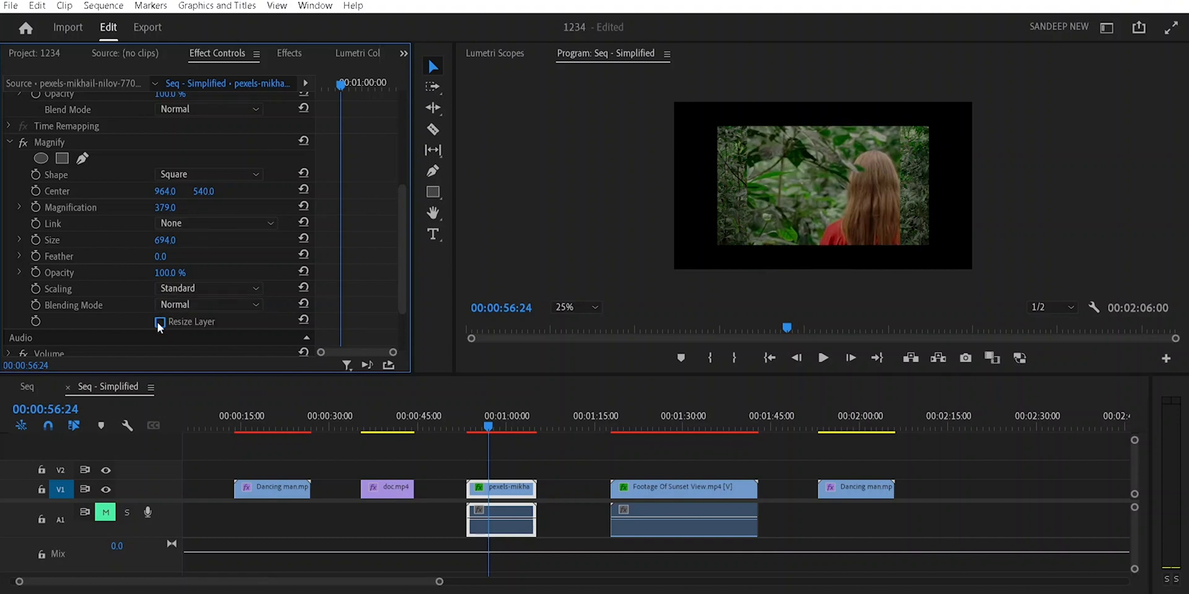
- Set the Magnify link to Size To Magnification and the size to 165
click(181, 223)
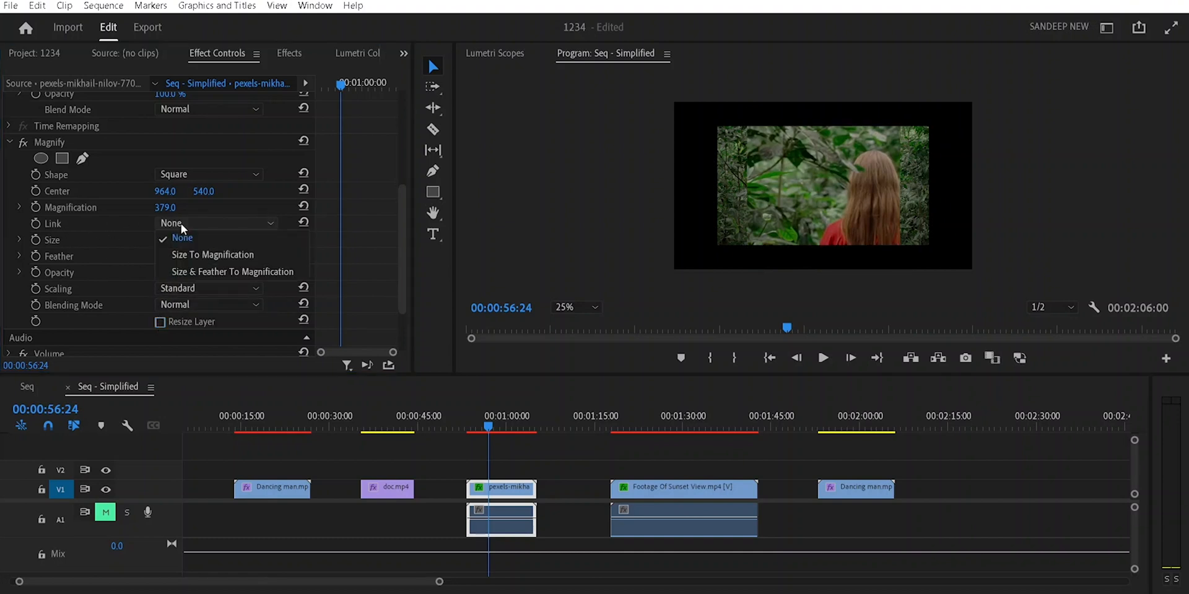
click(209, 255)
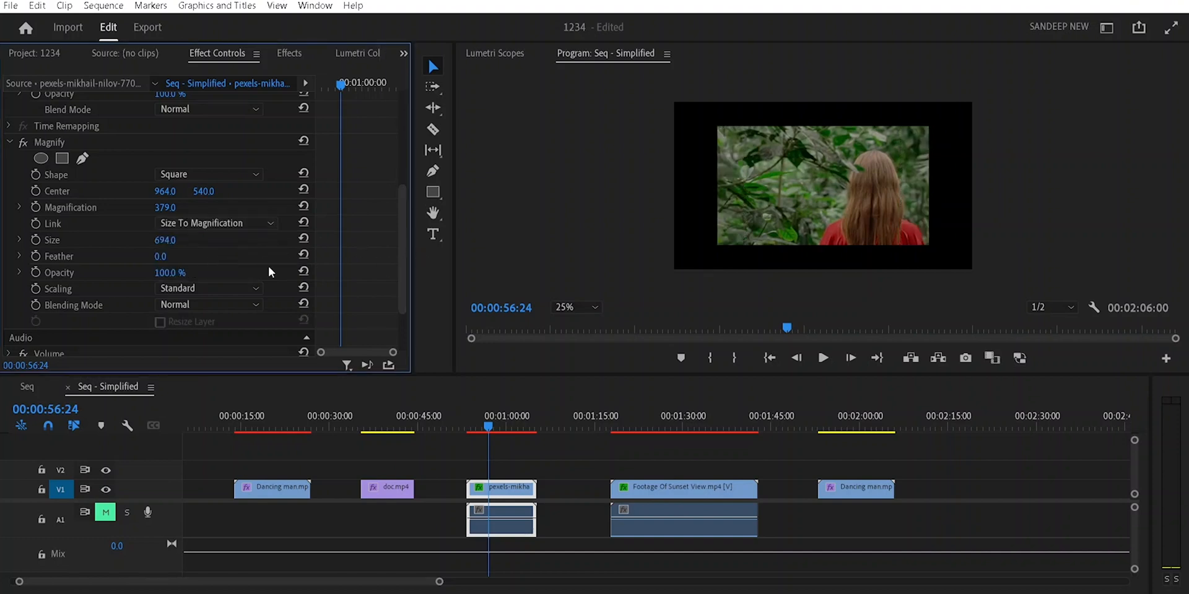
mouse_move(165, 240)
mouse_down()
mouse_move(127, 240)
mouse_move(204, 240)
mouse_move(147, 240)
mouse_up()
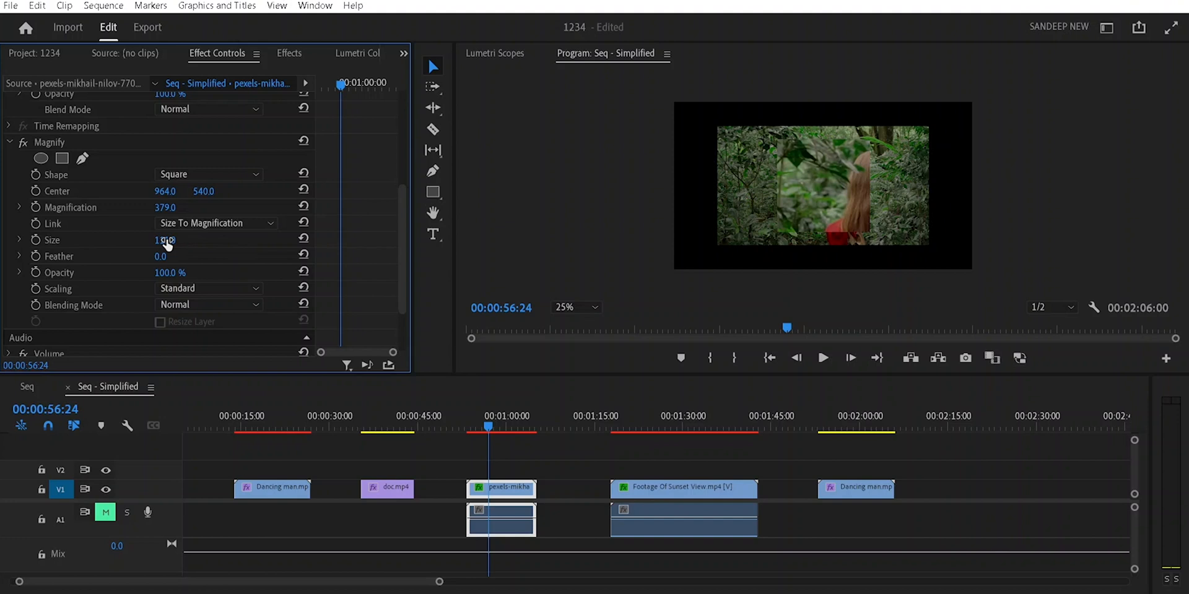
drag(167, 244, 219, 228)
click(219, 226)
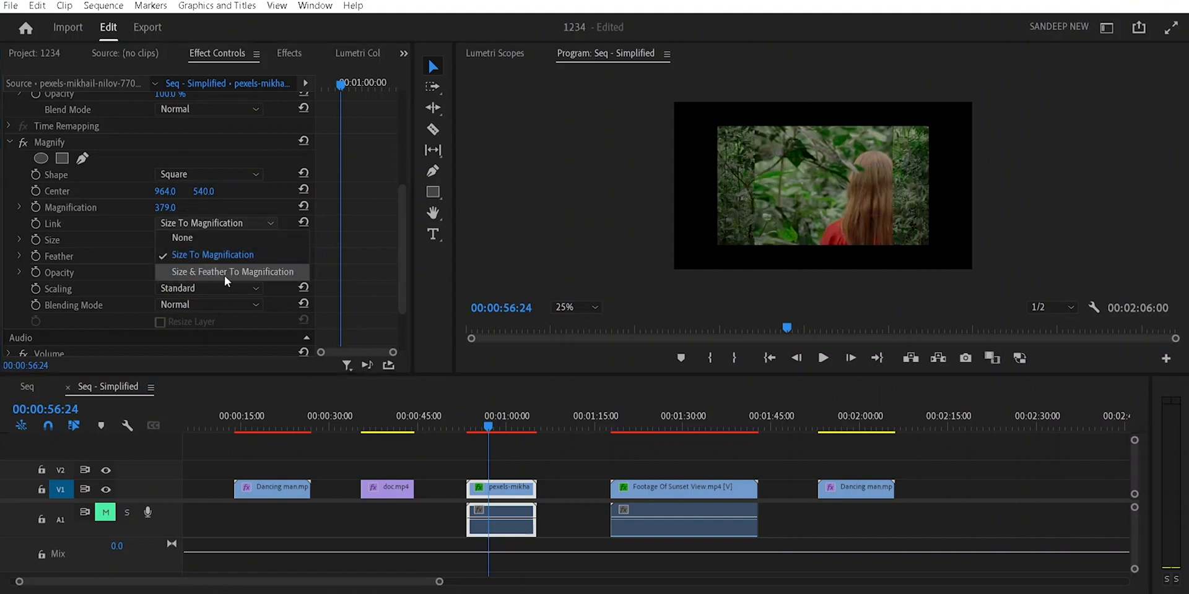
click(210, 207)
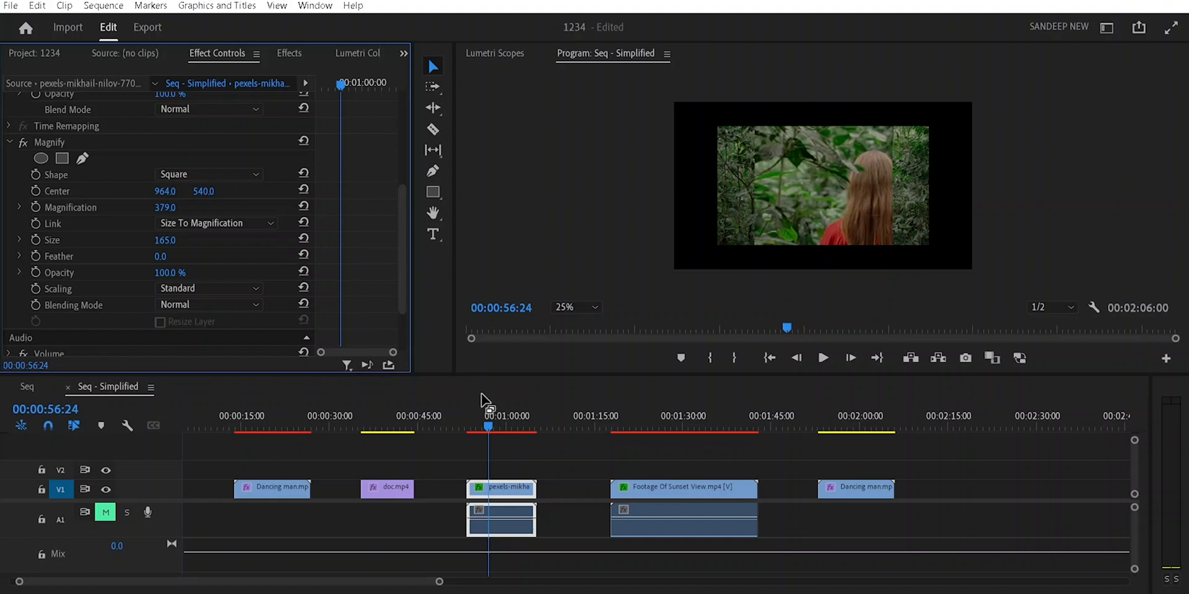
- Go to 00:01:27:06 on the Footage Of Sunset View clip and collapse its Mirror effects
click(12, 145)
drag(489, 426, 665, 426)
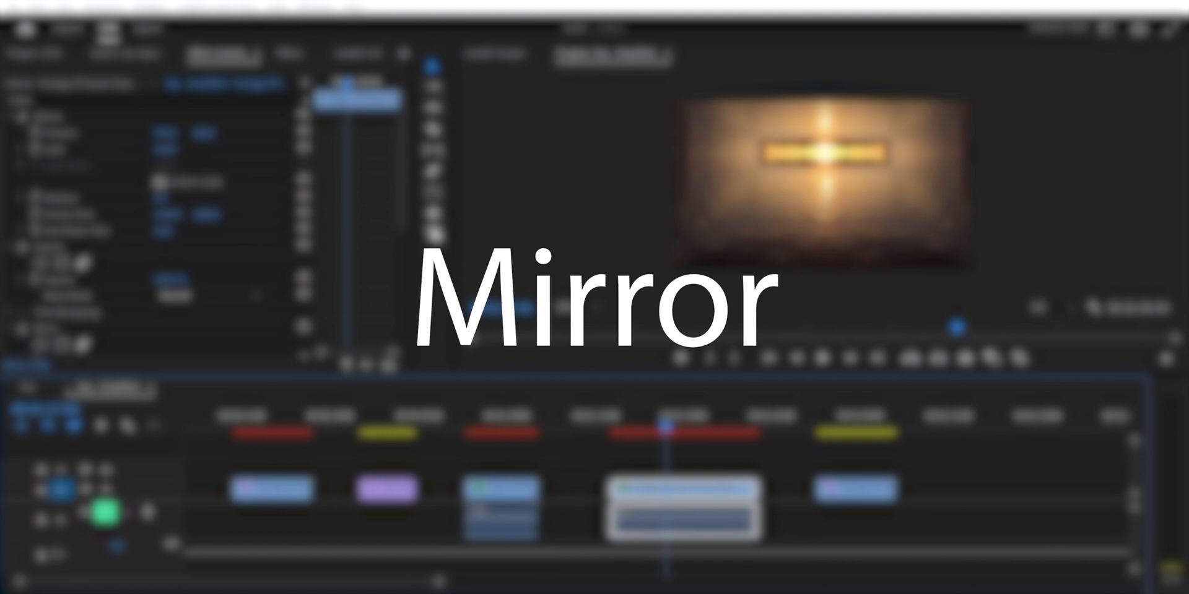
drag(399, 268, 400, 326)
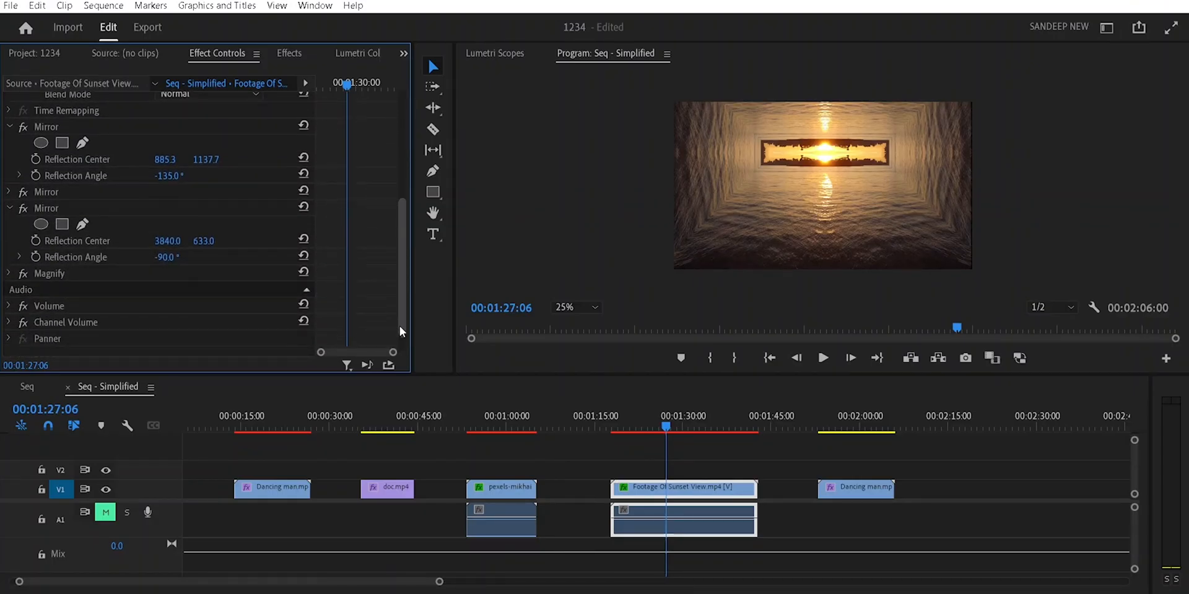
click(9, 208)
click(9, 151)
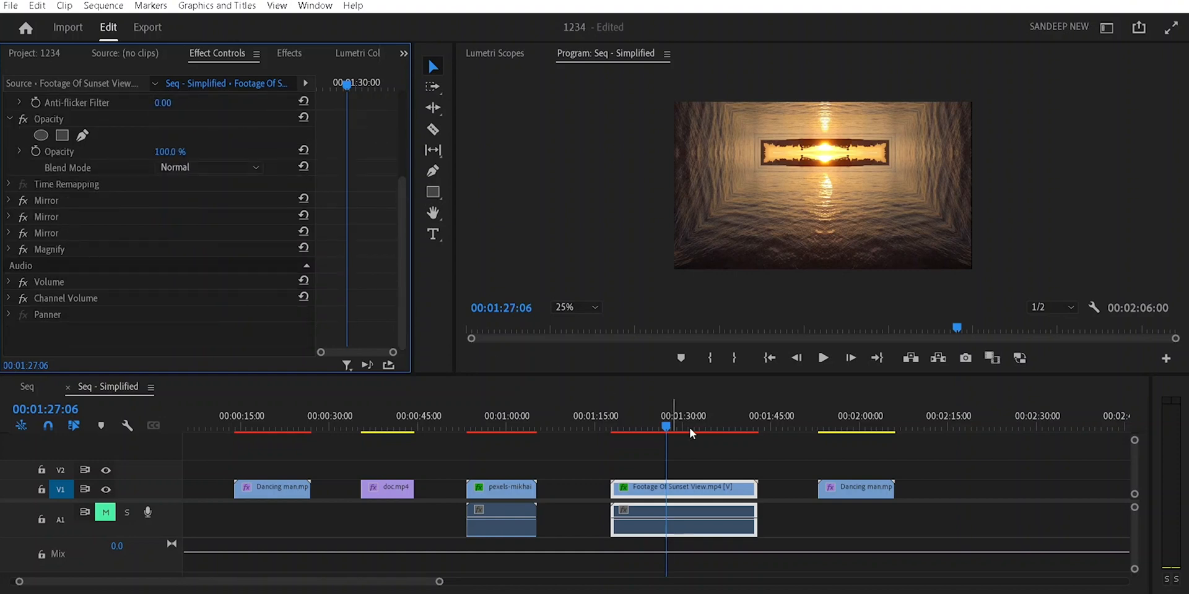
- Delete the Magnify effect from the Footage Of Sunset View clip
click(716, 487)
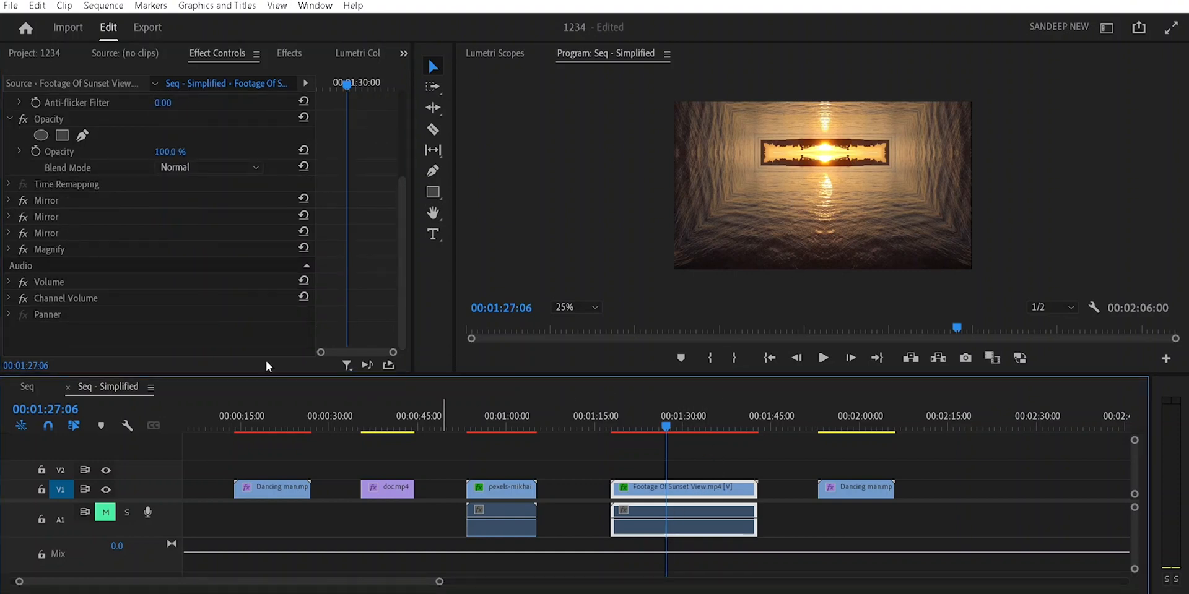
click(41, 251)
key(Delete)
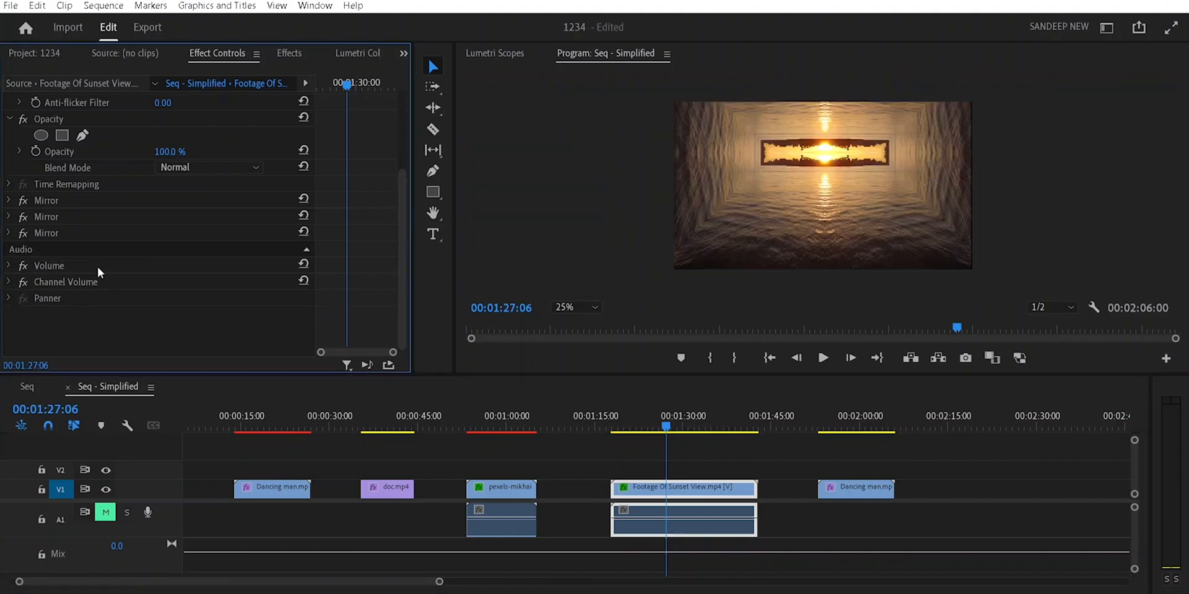
- Reset the sunset clip's Motion scale and position to their defaults
scroll(353, 208, up, 5)
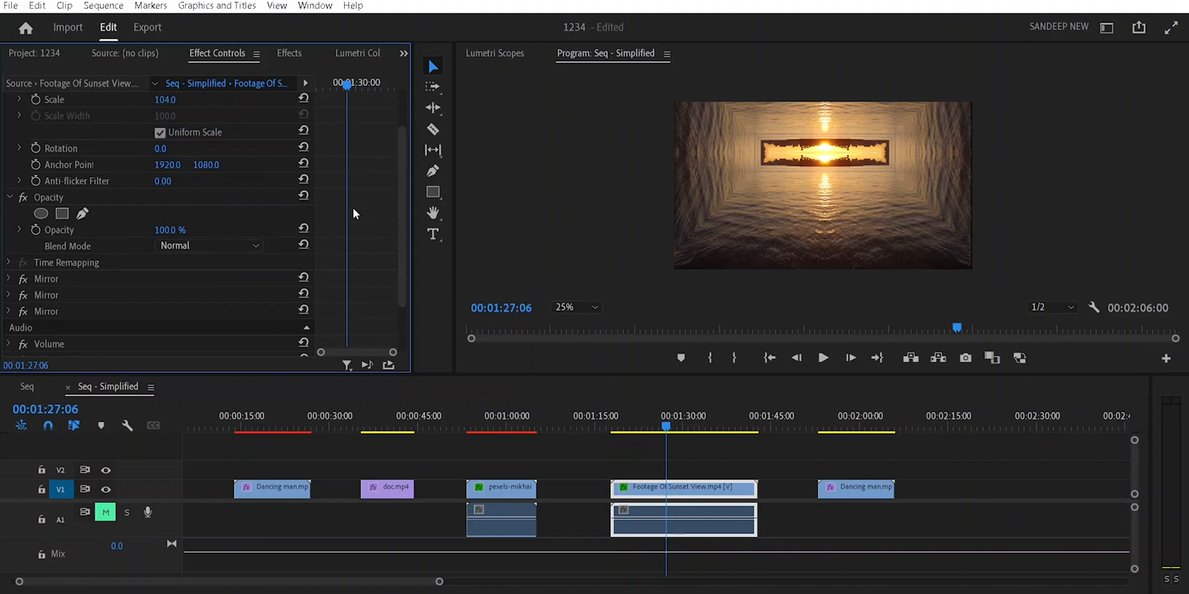
click(303, 148)
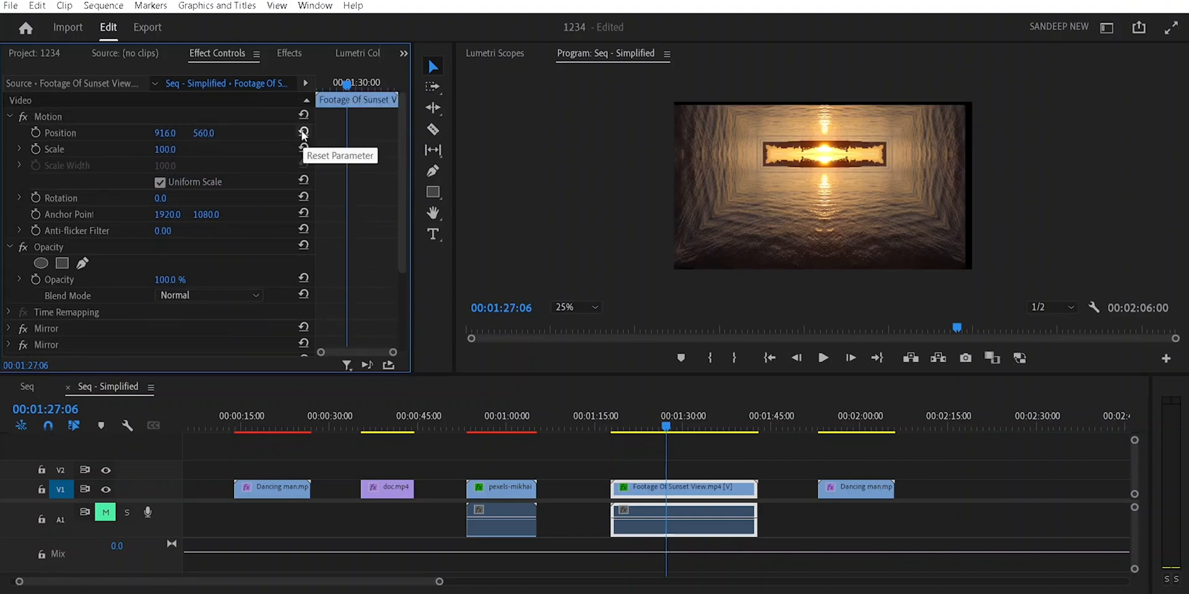
click(303, 131)
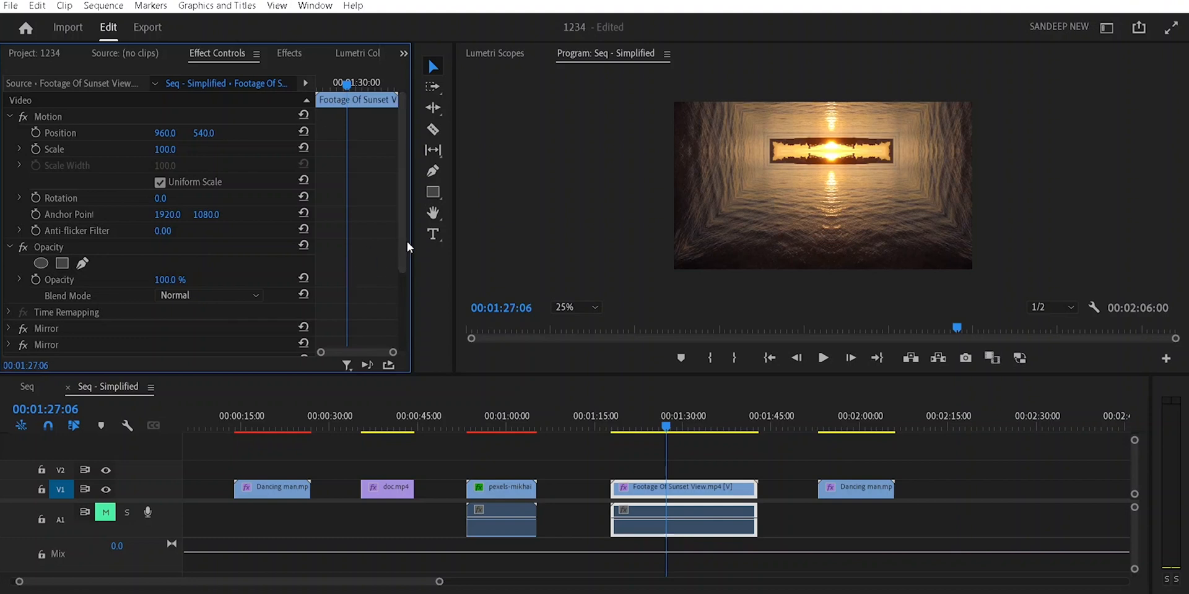
- Disable all three Mirror effects on the sunset clip and set the program preview zoom to Fit
scroll(397, 273, down, 4)
click(23, 249)
click(23, 233)
click(23, 217)
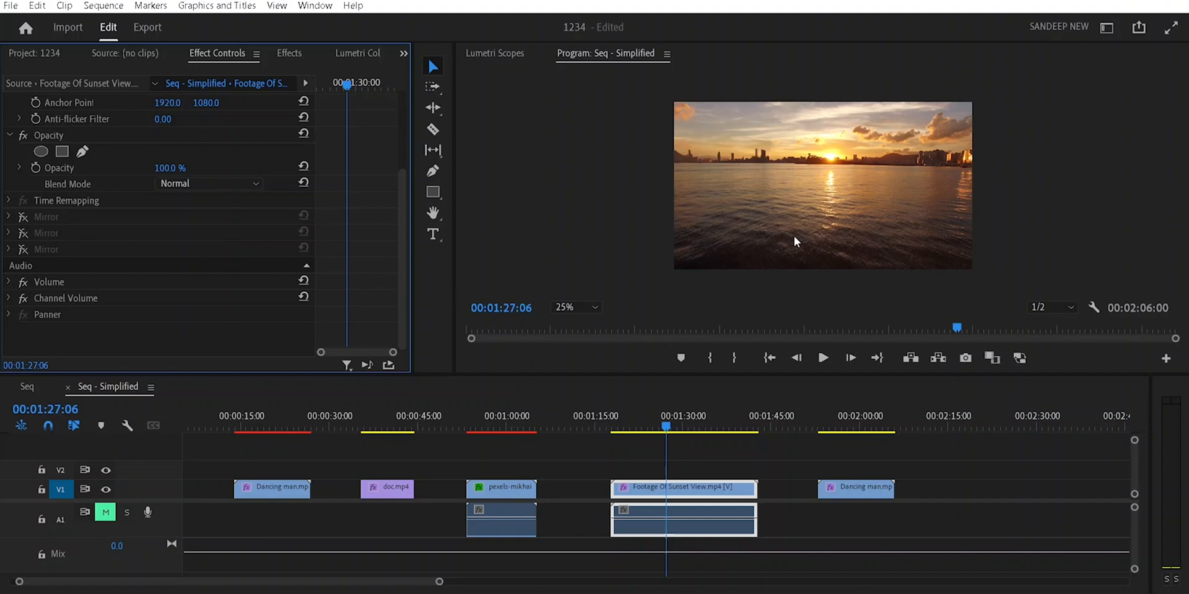
click(585, 305)
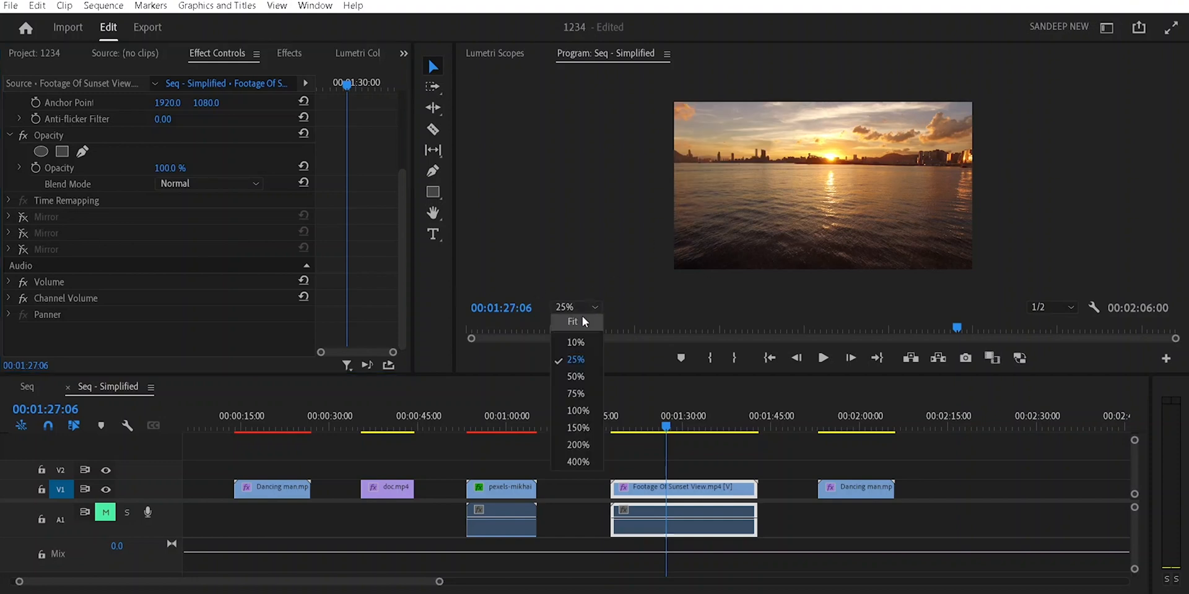
click(584, 320)
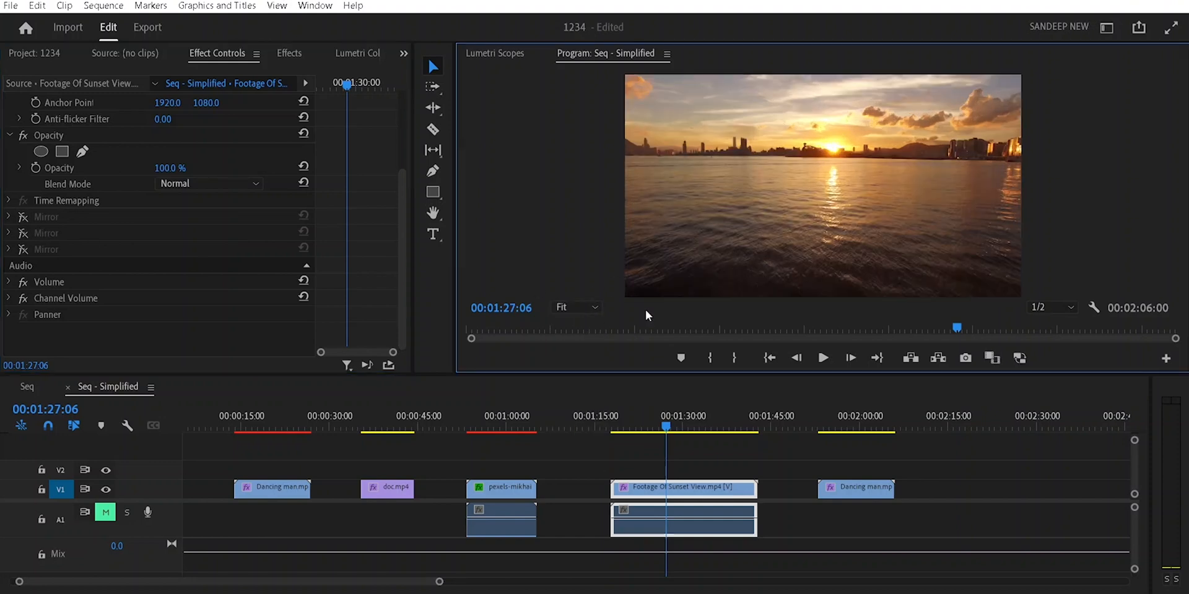
- Enable the first Mirror effect and move its reflection center in the preview to about 320, 1138
click(23, 217)
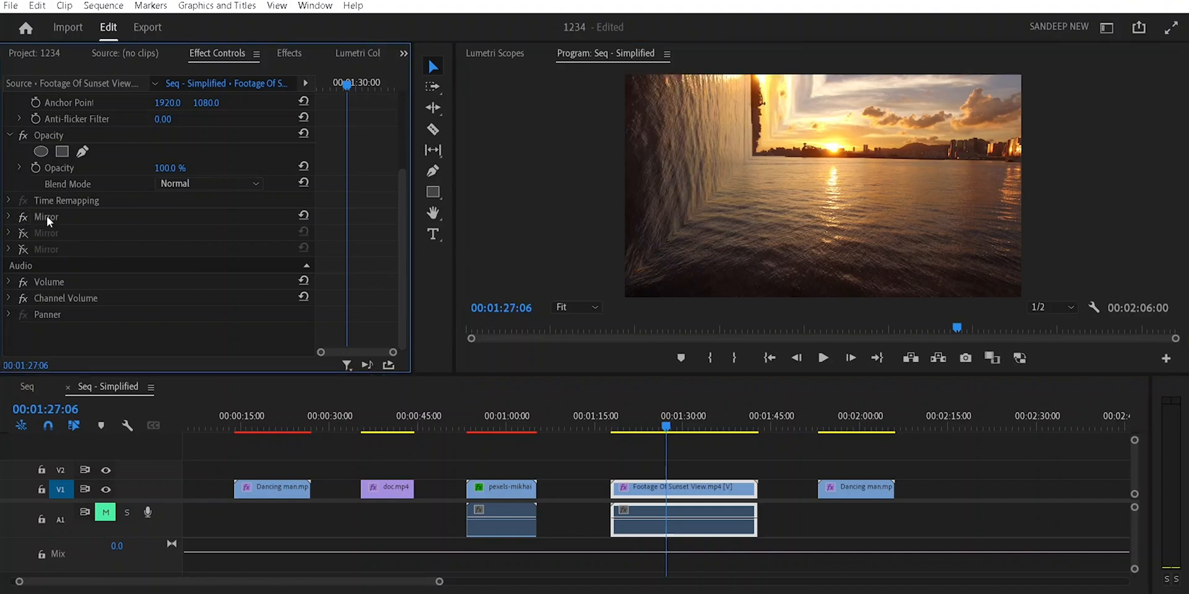
click(9, 217)
click(49, 220)
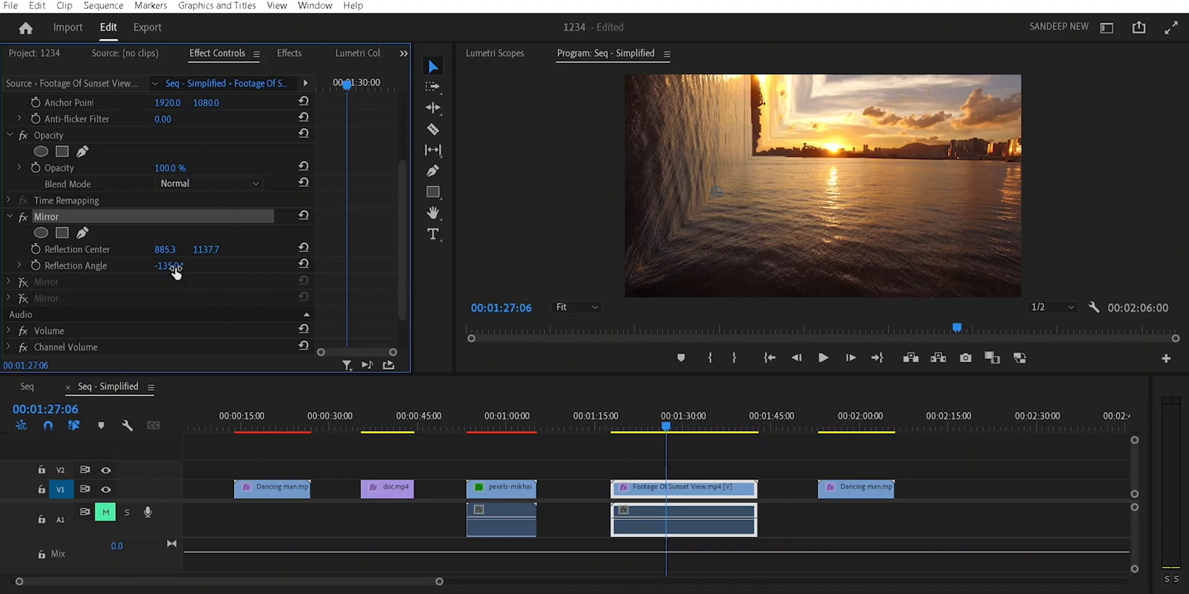
drag(164, 250, 159, 249)
drag(716, 191, 657, 193)
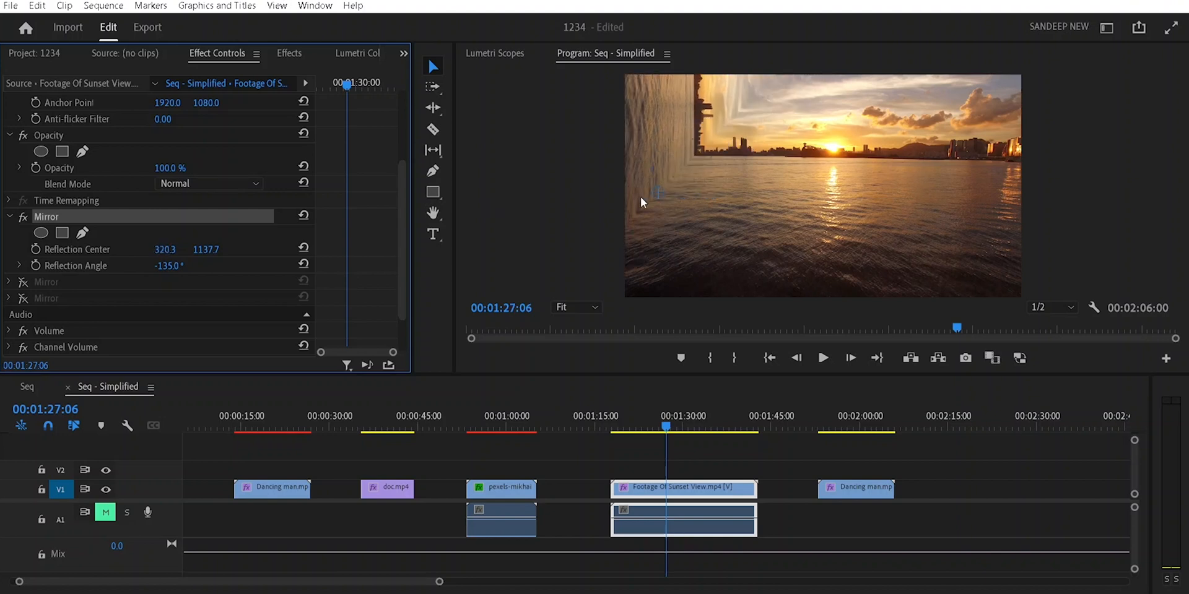
- Try a reflection angle of -171° on the first Mirror effect and set it back to -135°
drag(166, 266, 143, 266)
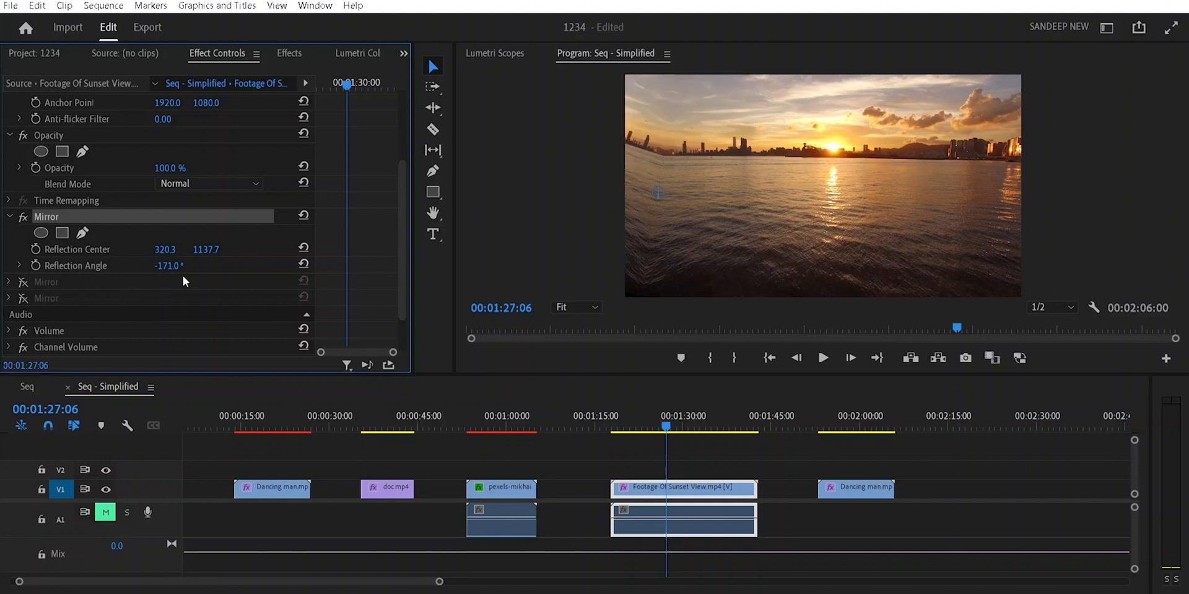
click(167, 265)
text(-135)
key(Return)
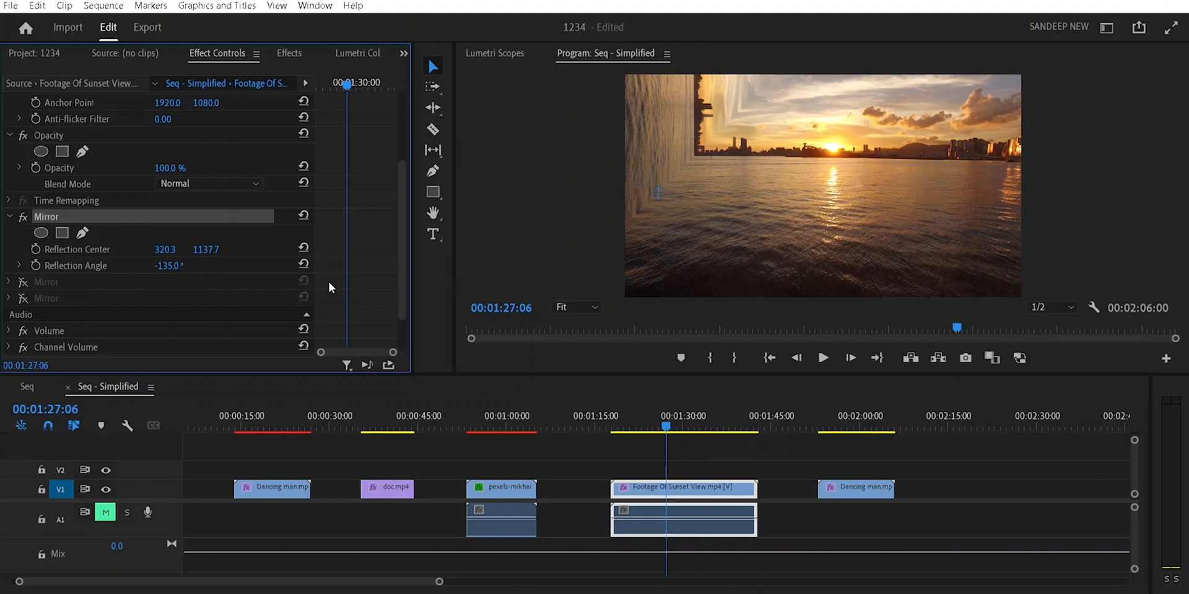
- Move the first Mirror effect's reflection center horizontally to 1023.3 and collapse the effect's settings
drag(169, 254, 687, 254)
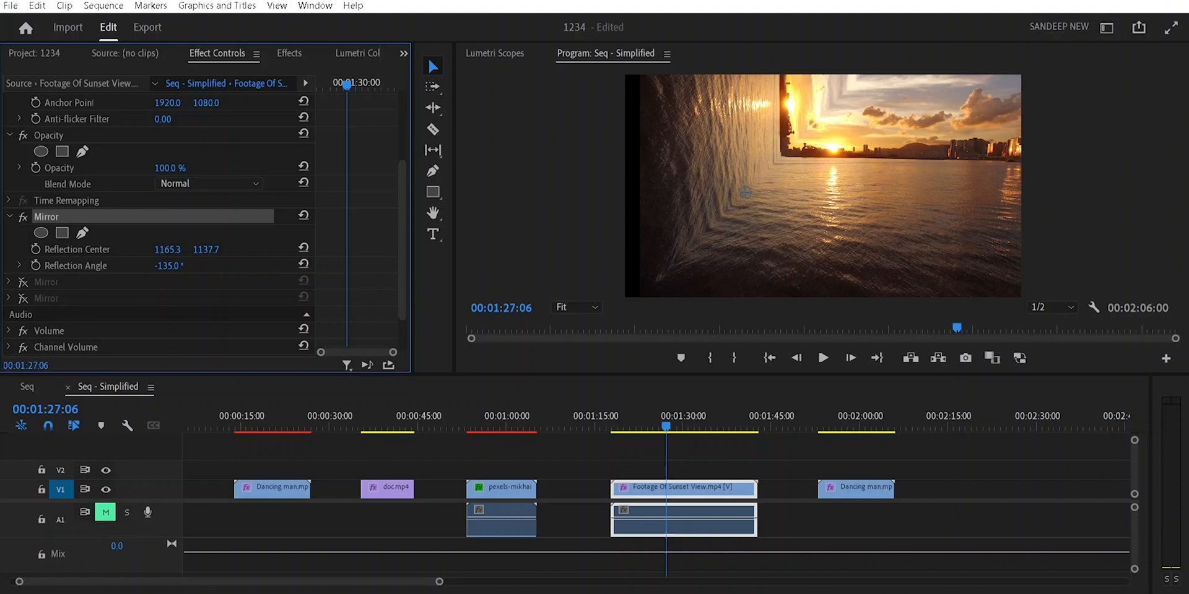
drag(687, 253, 596, 254)
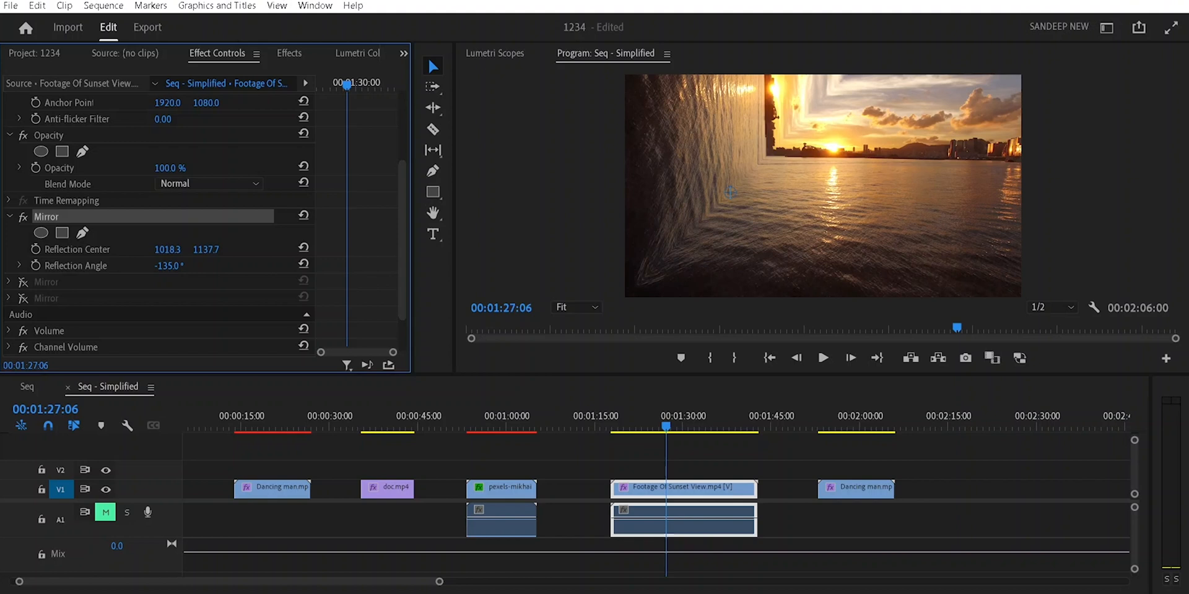
drag(596, 254, 599, 254)
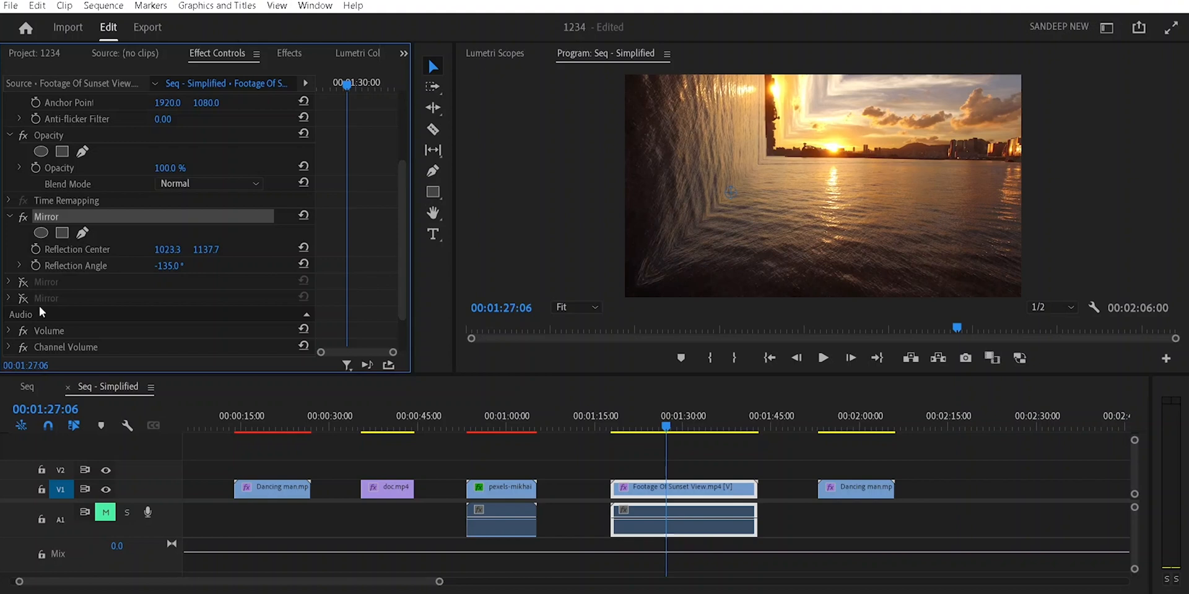
click(11, 218)
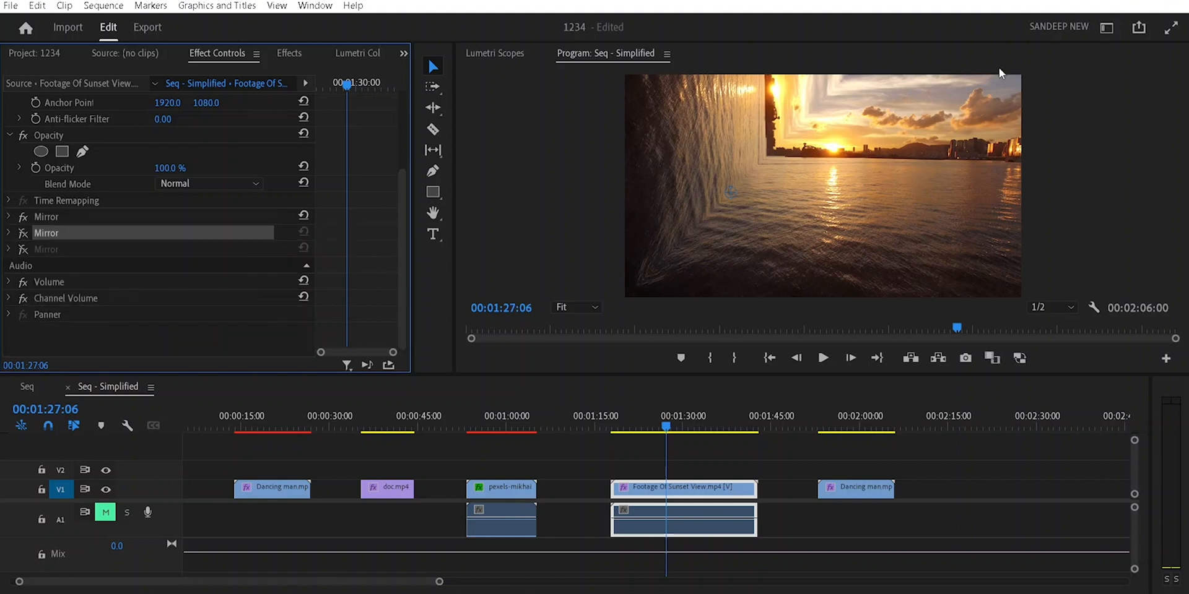
- Enable the second Mirror effect and show its reflection center in the preview
click(23, 234)
click(9, 234)
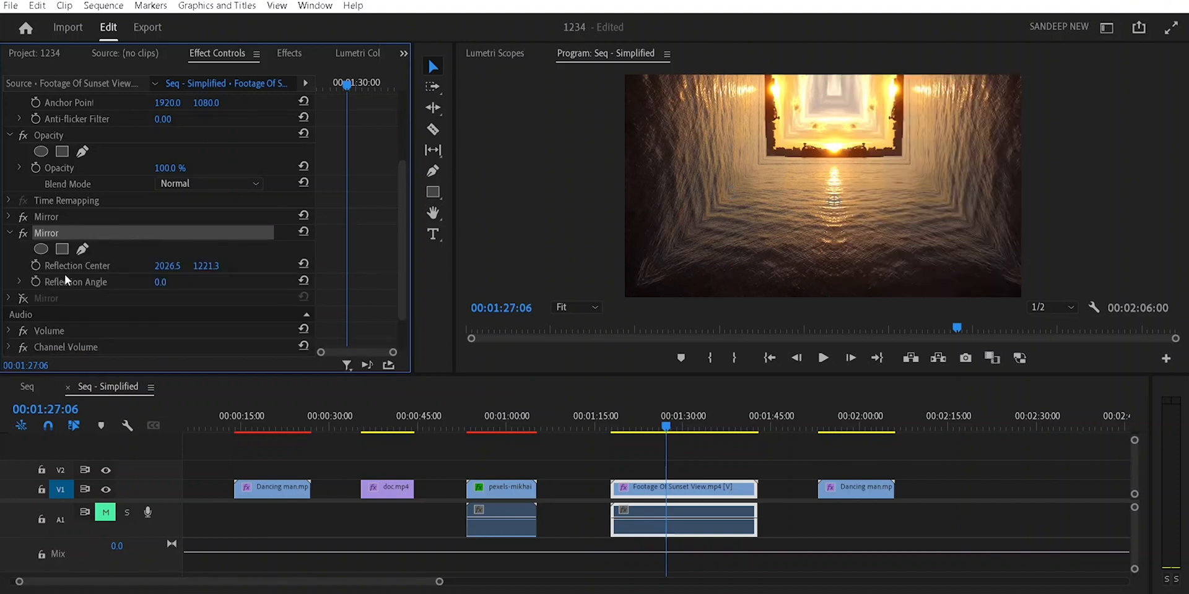
click(69, 267)
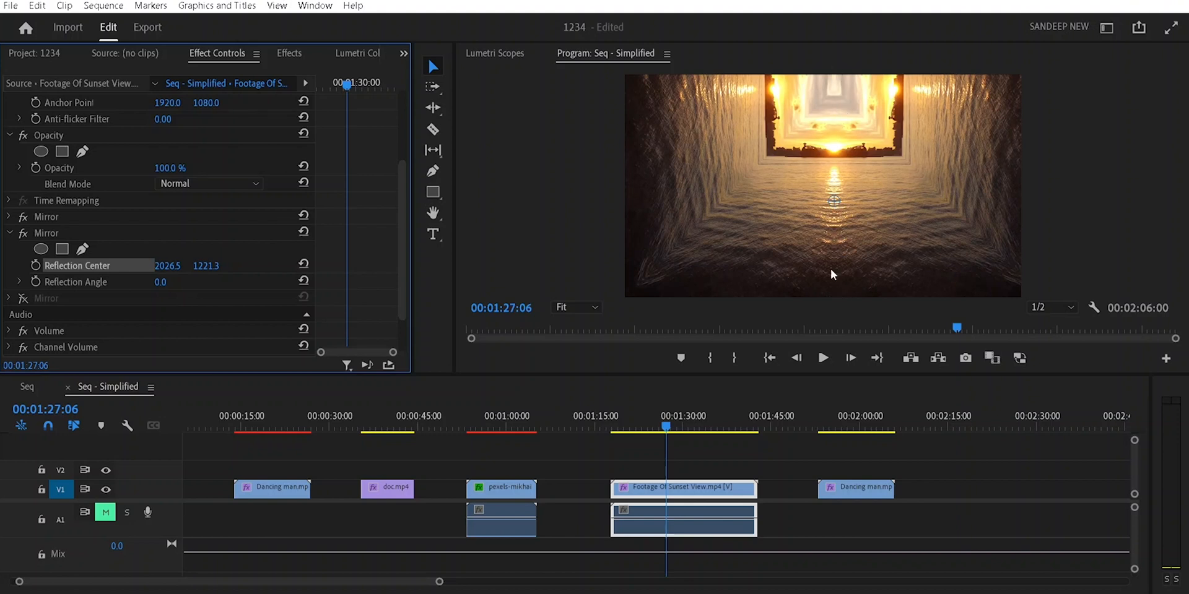
- Show rulers in the program preview, place a vertical guide through the second Mirror effect's reflection center, and collapse that effect
right_click(731, 133)
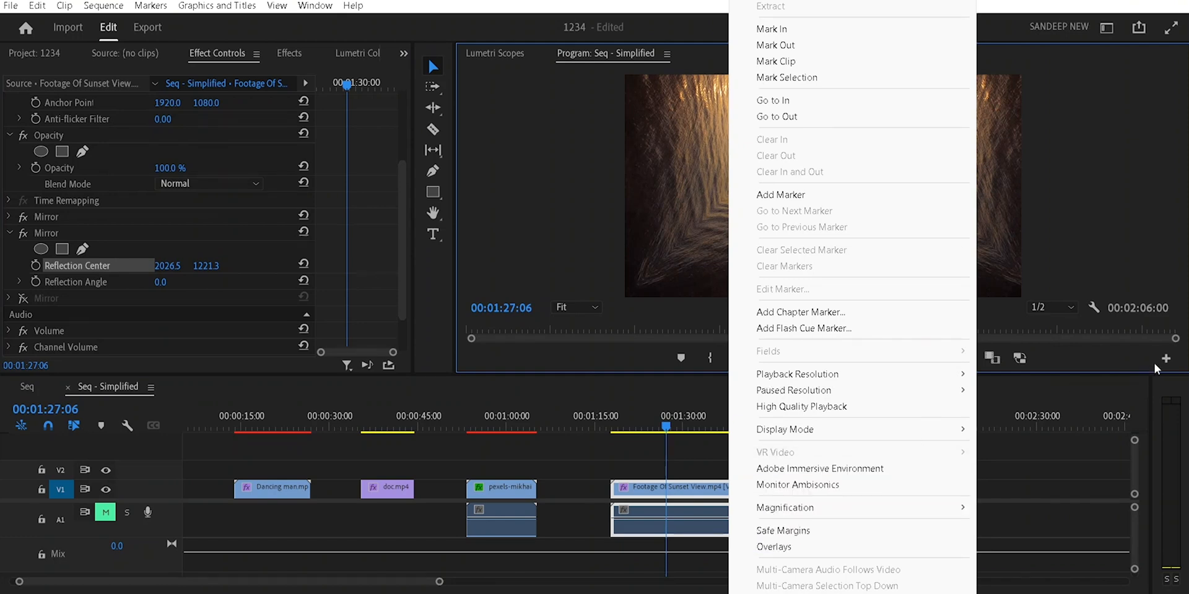
click(1096, 307)
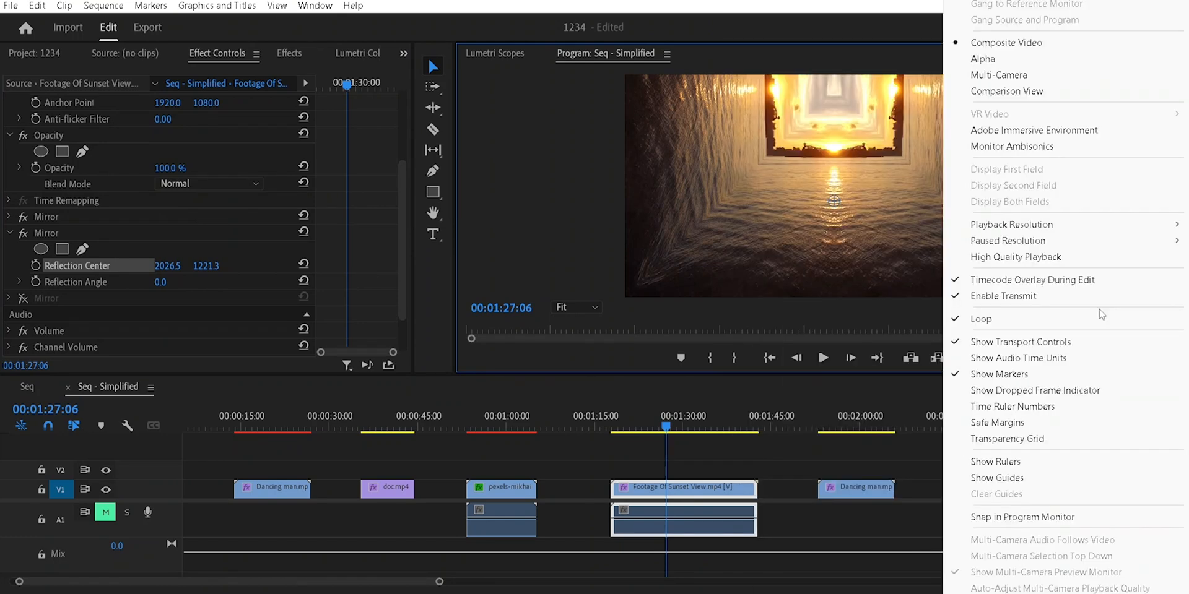
click(1004, 464)
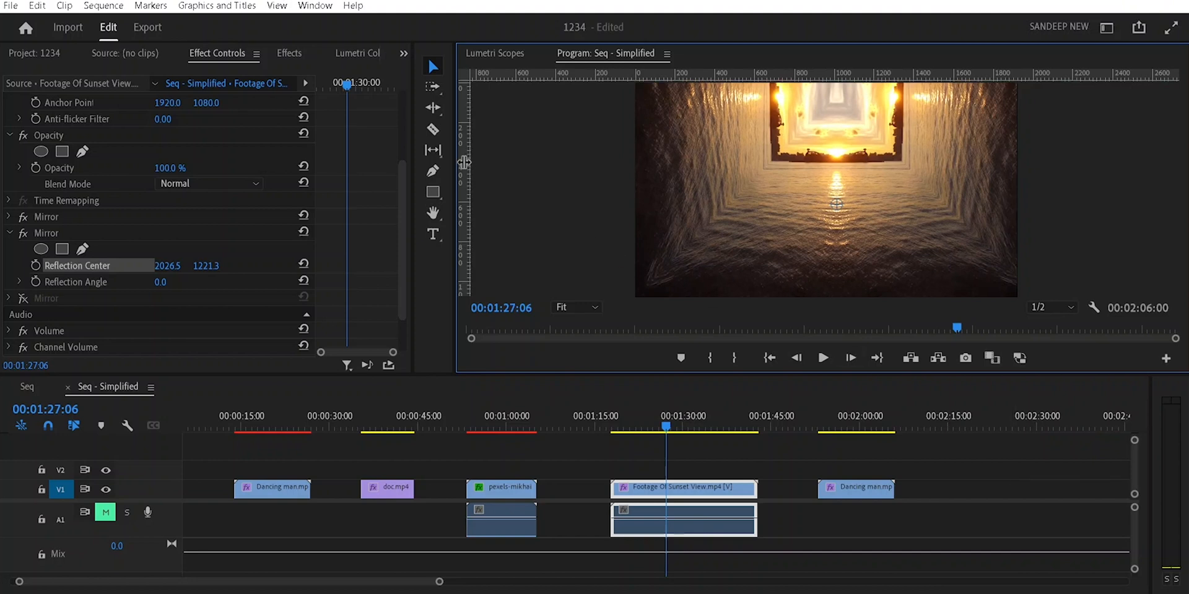
drag(668, 146, 838, 137)
click(10, 233)
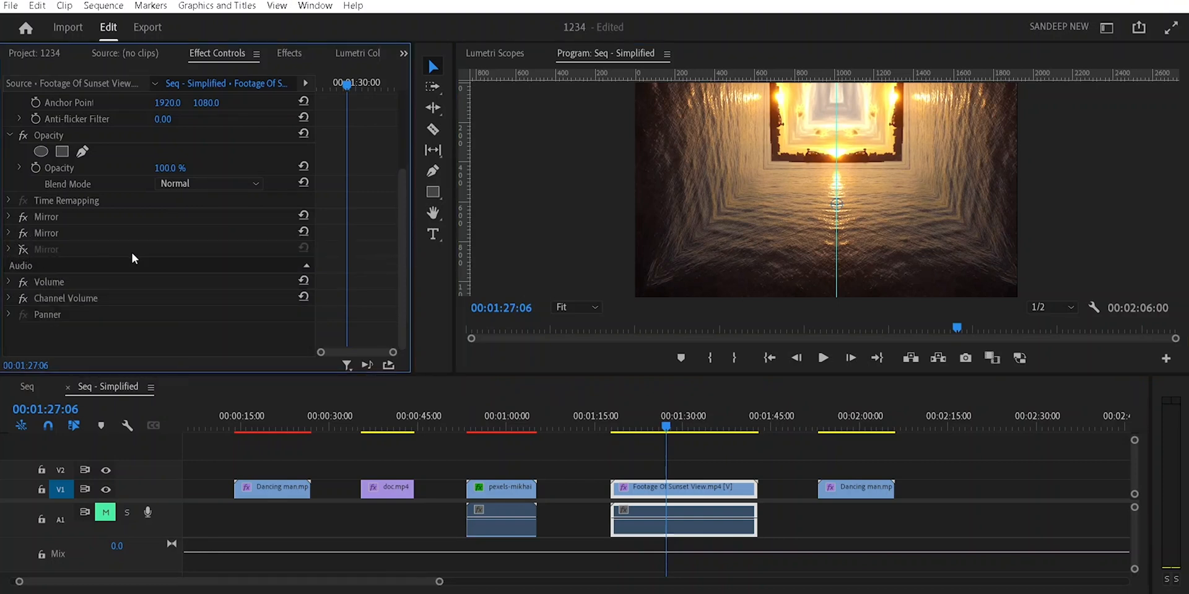
- Enable the third Mirror effect and show its reflection center in the preview
click(23, 249)
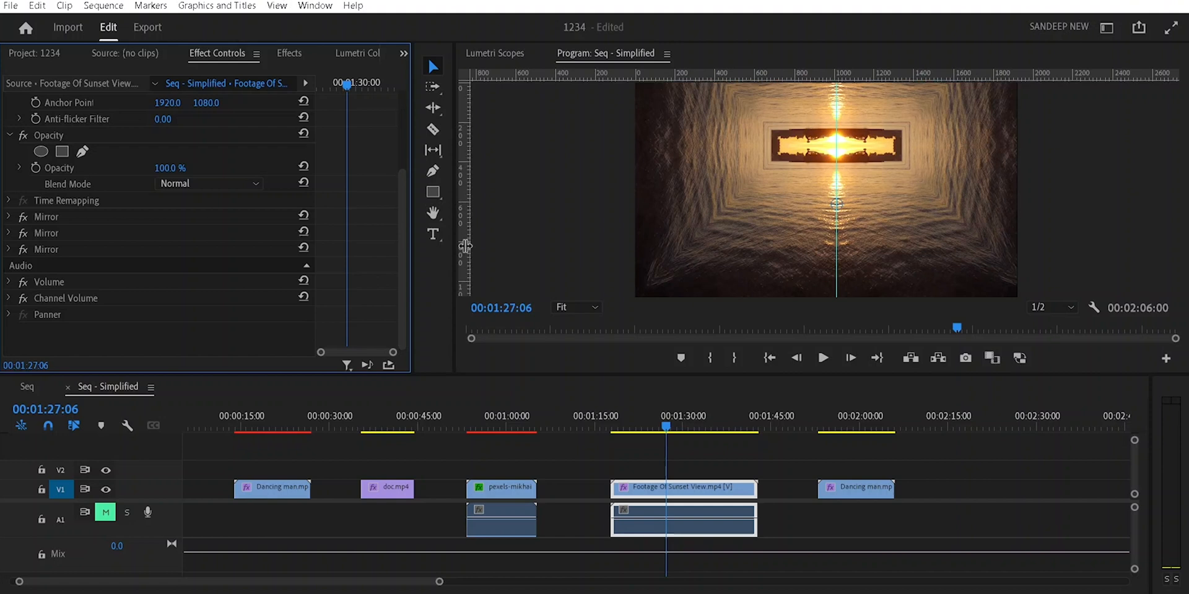
click(9, 250)
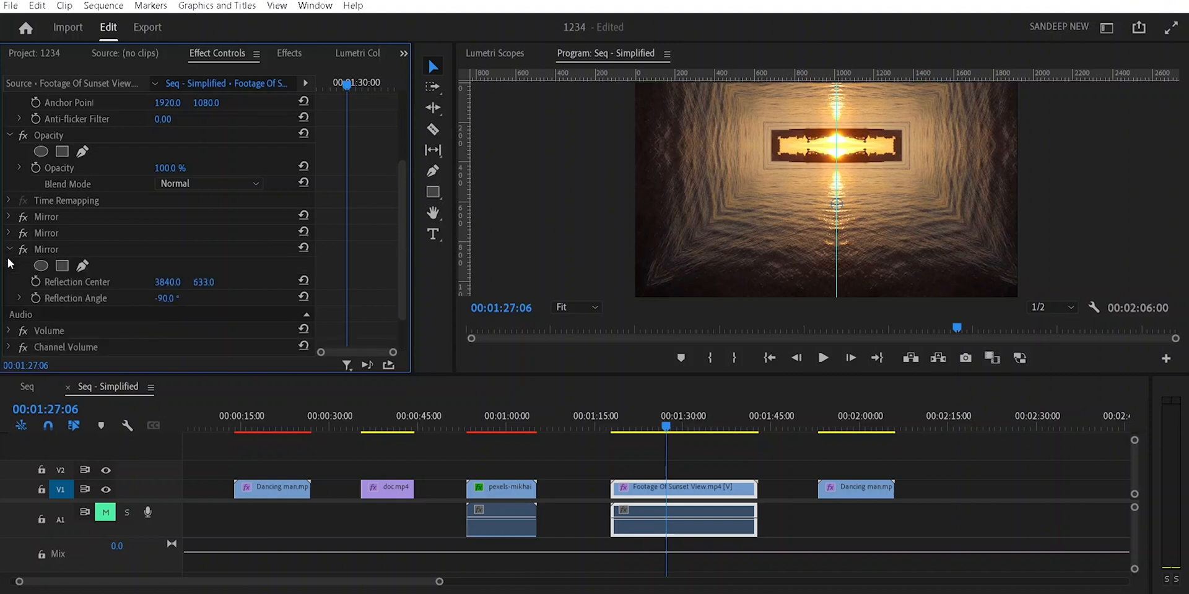
click(65, 284)
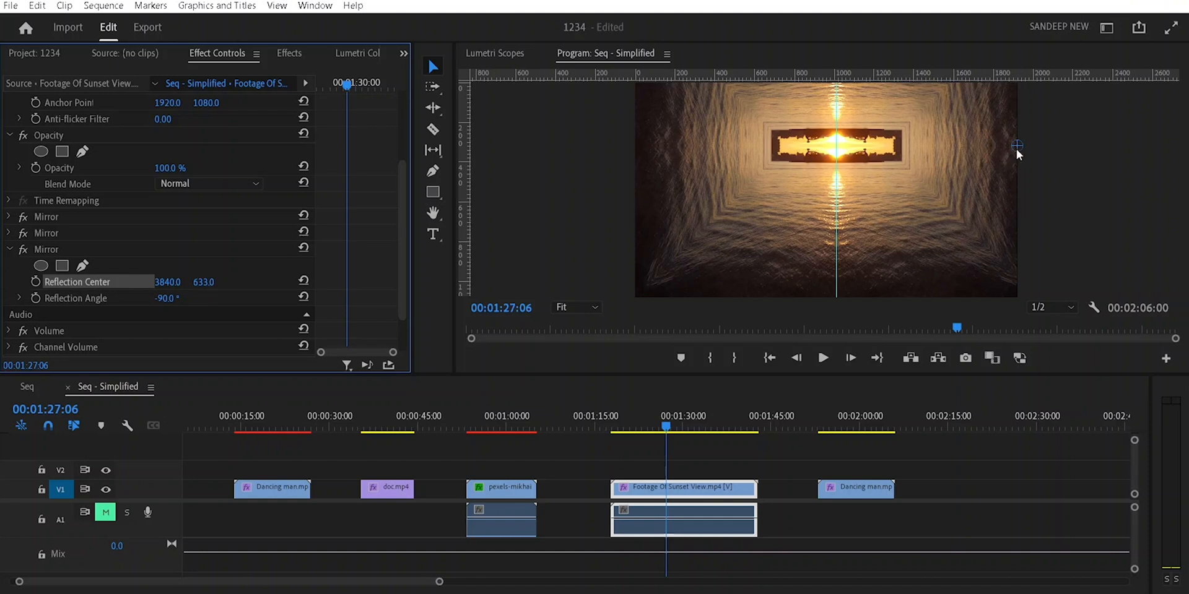
- Try a reflection angle of -85° on the third Mirror effect and set it back to -90°
drag(165, 302, 271, 308)
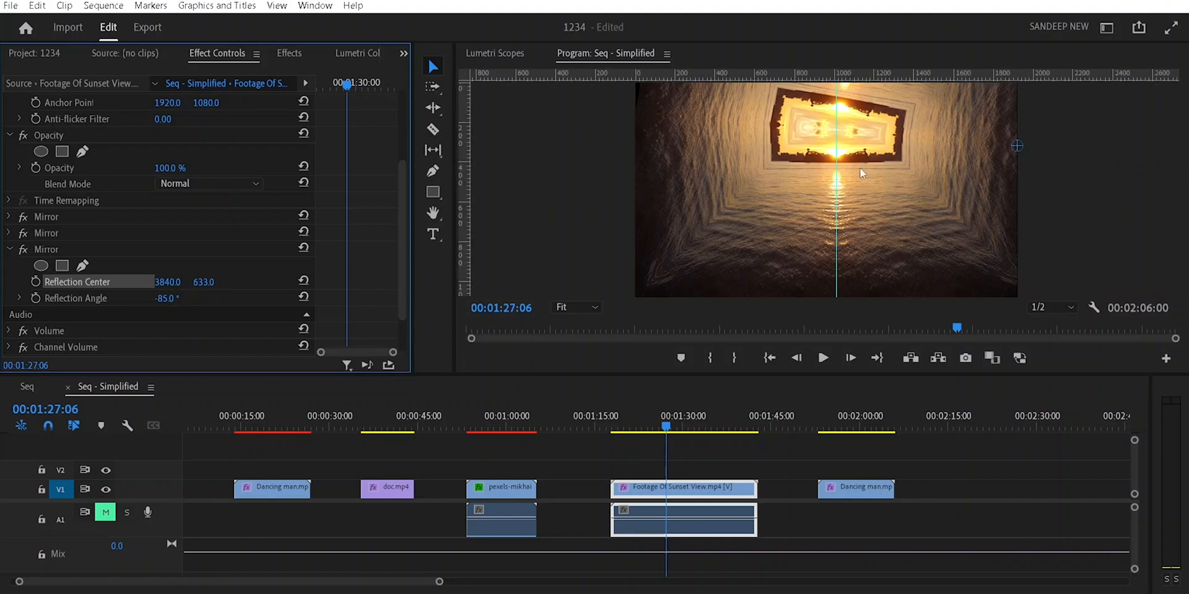
click(165, 298)
text(-90)
key(Return)
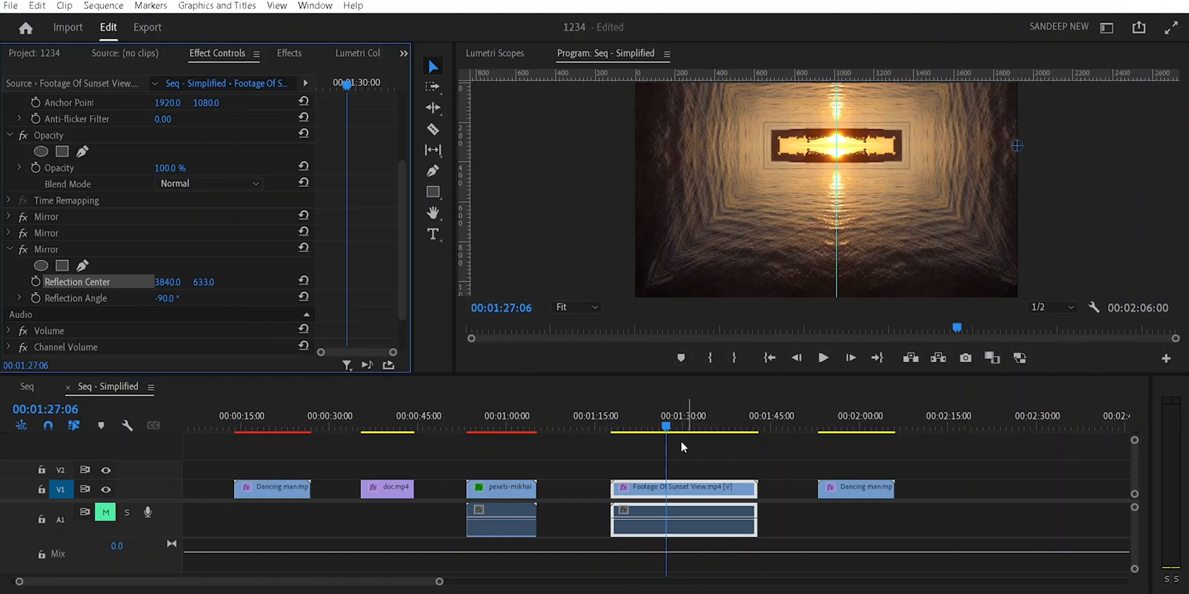
- Try resetting the third Mirror effect at 00:01:20:03 and undo the reset
click(624, 418)
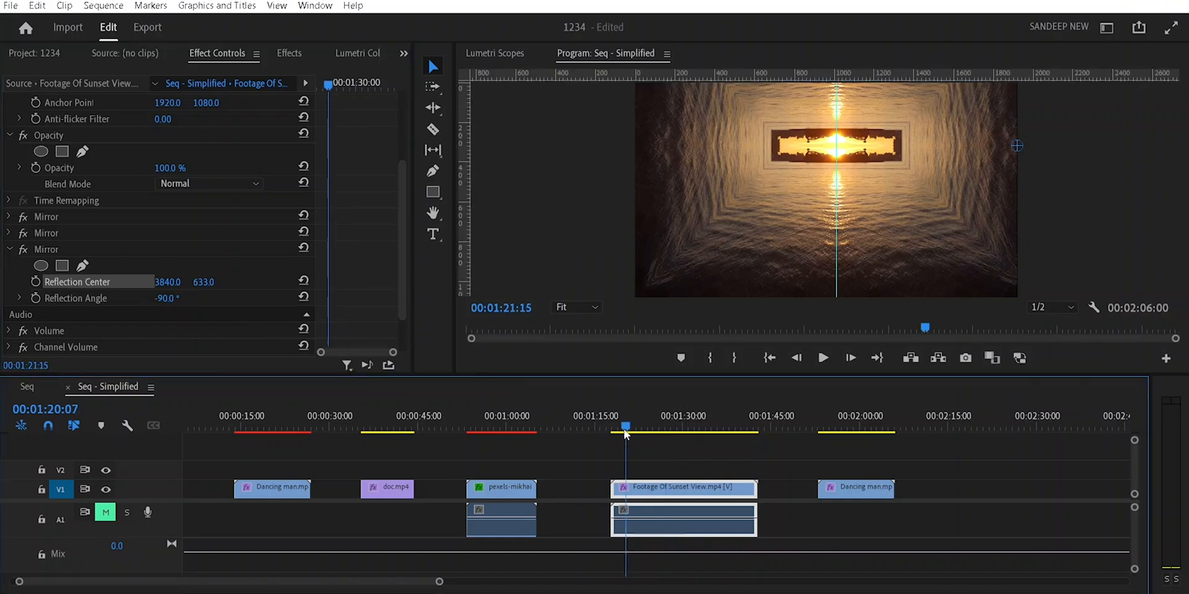
click(304, 248)
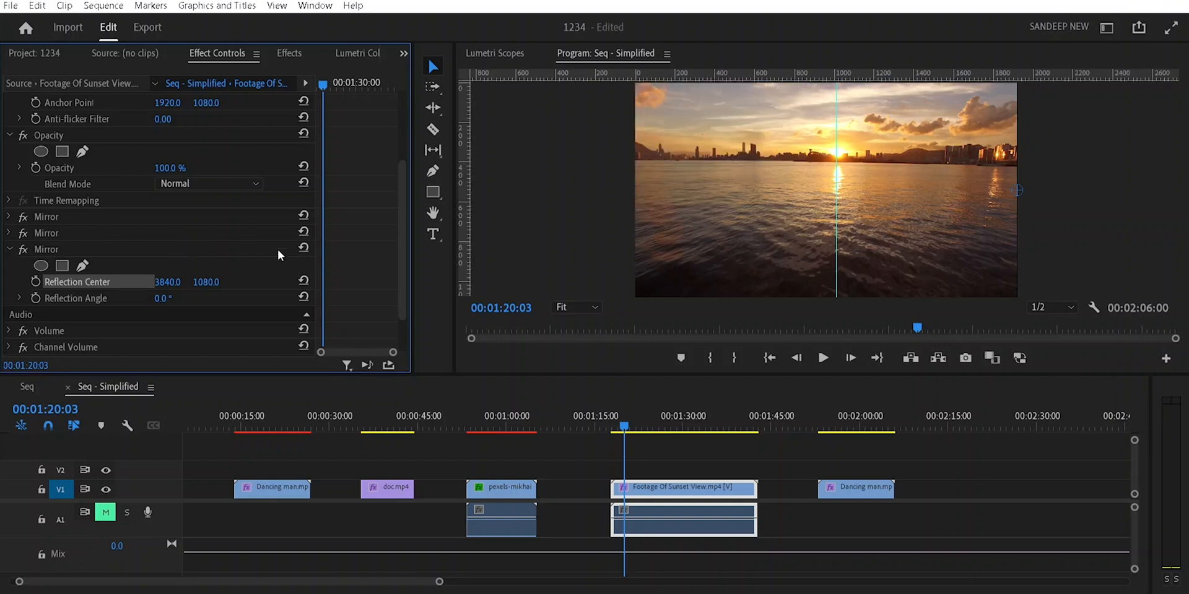
key(ctrl+z)
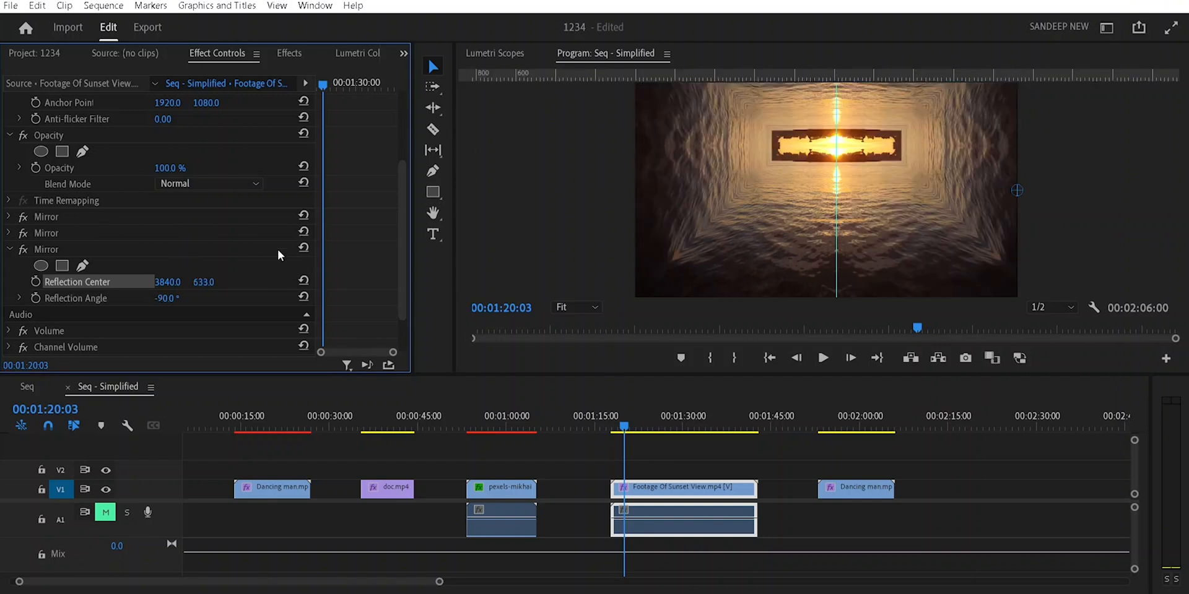
- Disable all three Mirror effects on the sunset clip
click(23, 217)
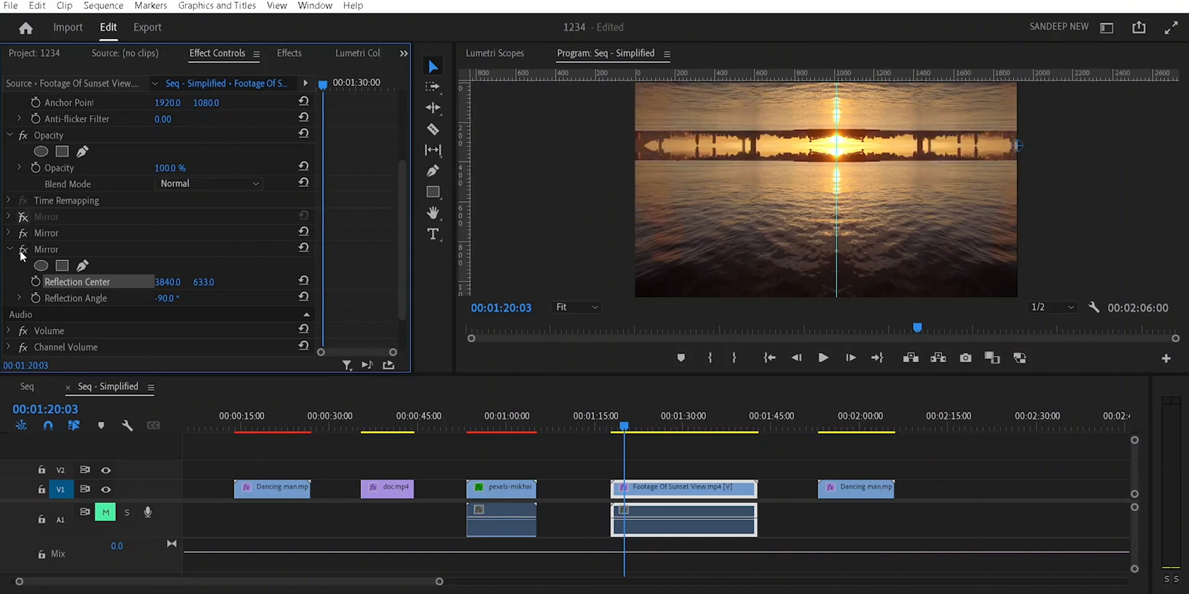
click(23, 249)
click(23, 233)
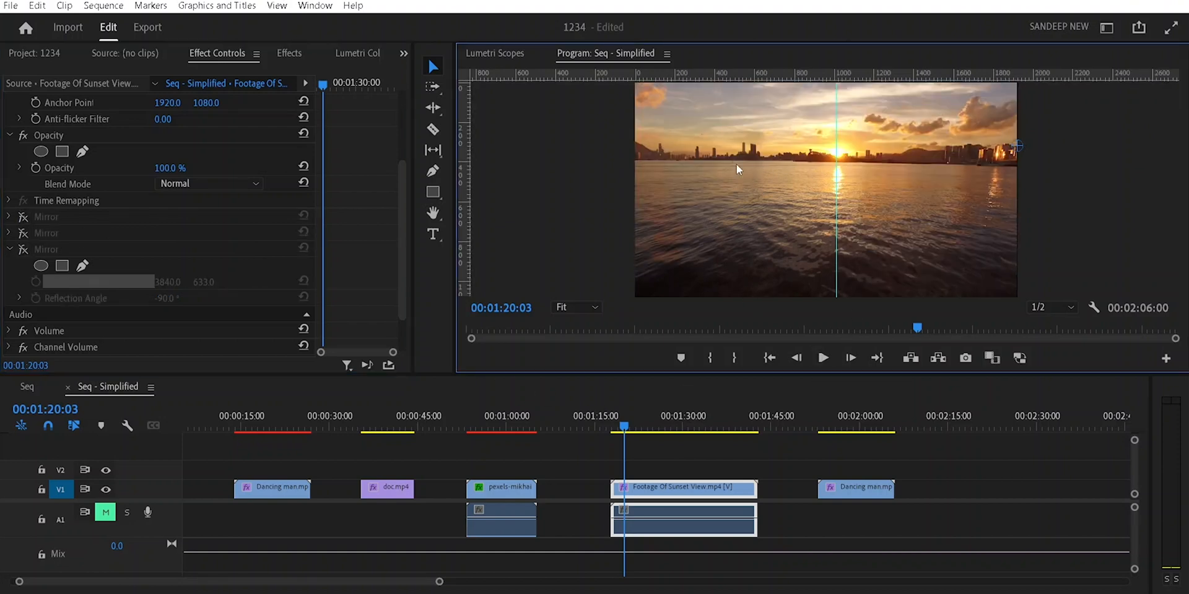
- Hide the rulers in the program preview and remove the vertical guide from the frame
right_click(913, 220)
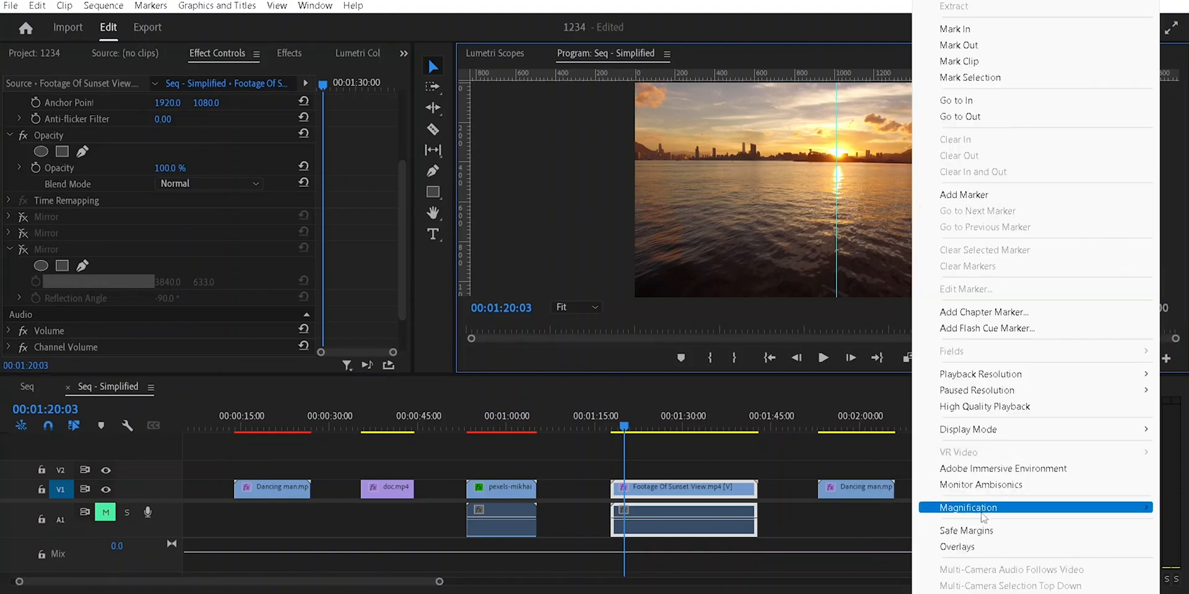
click(1170, 230)
right_click(1129, 289)
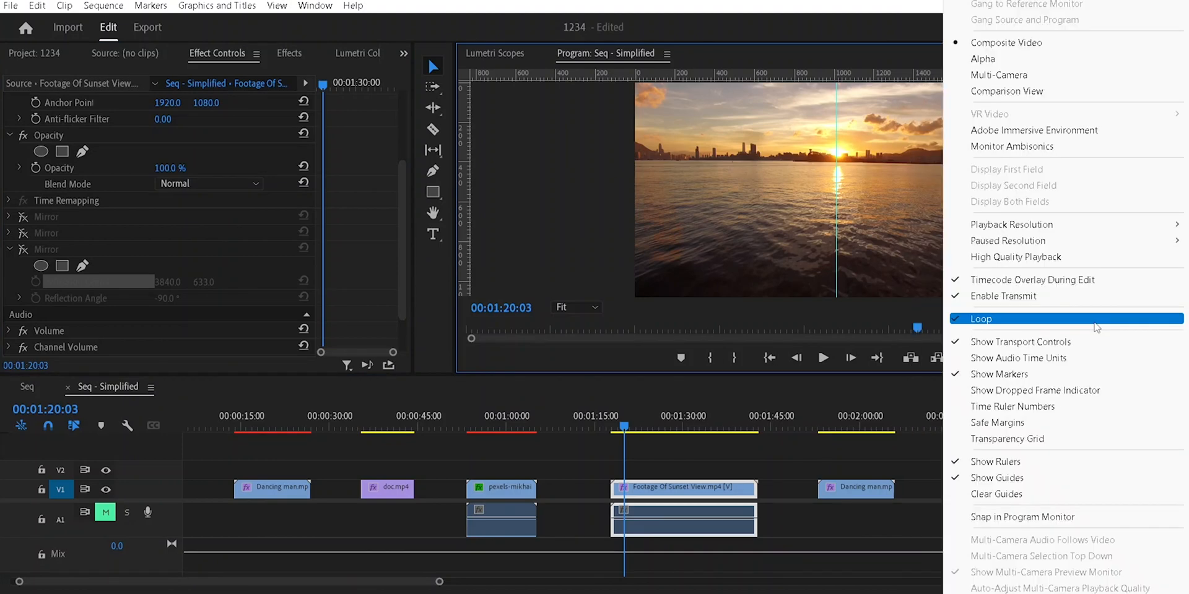
click(993, 467)
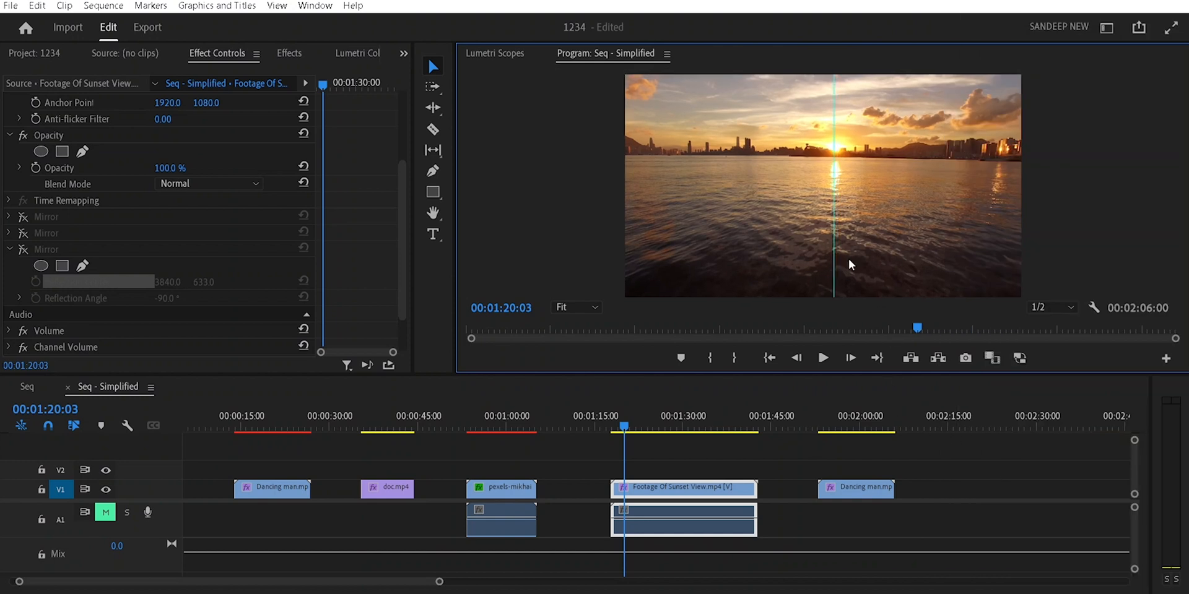
drag(834, 198, 529, 228)
- Re-enable the Mirror effects on the sunset clip
click(23, 216)
click(23, 251)
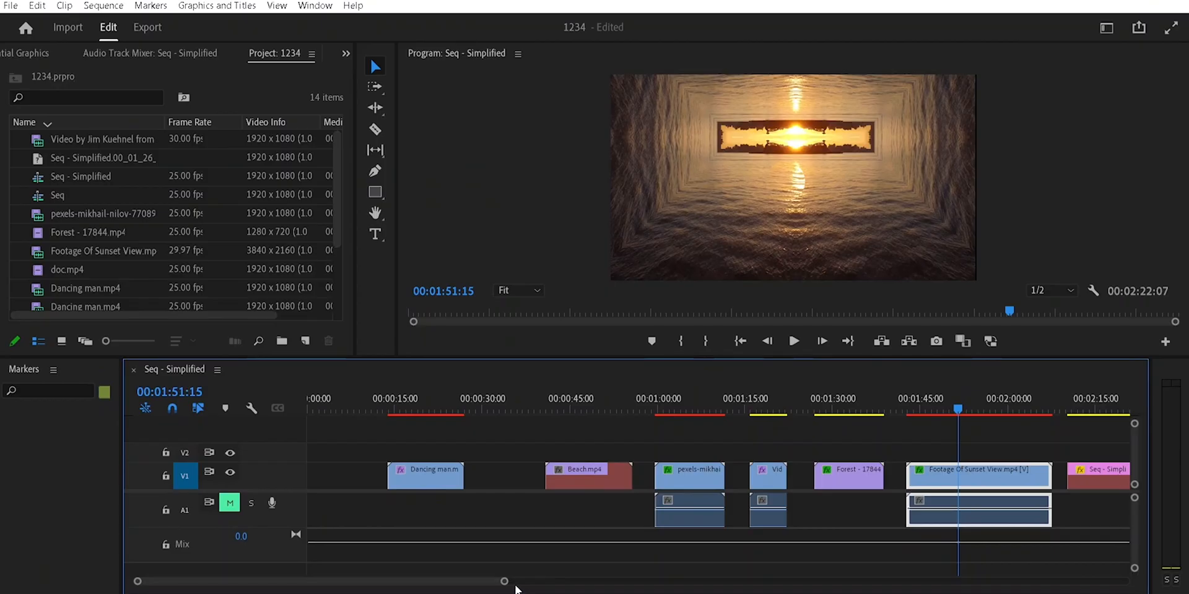
- Duplicate the first Dancing man clip on V1 to the end of the sequence, after the nested Seq clip
drag(512, 584, 623, 582)
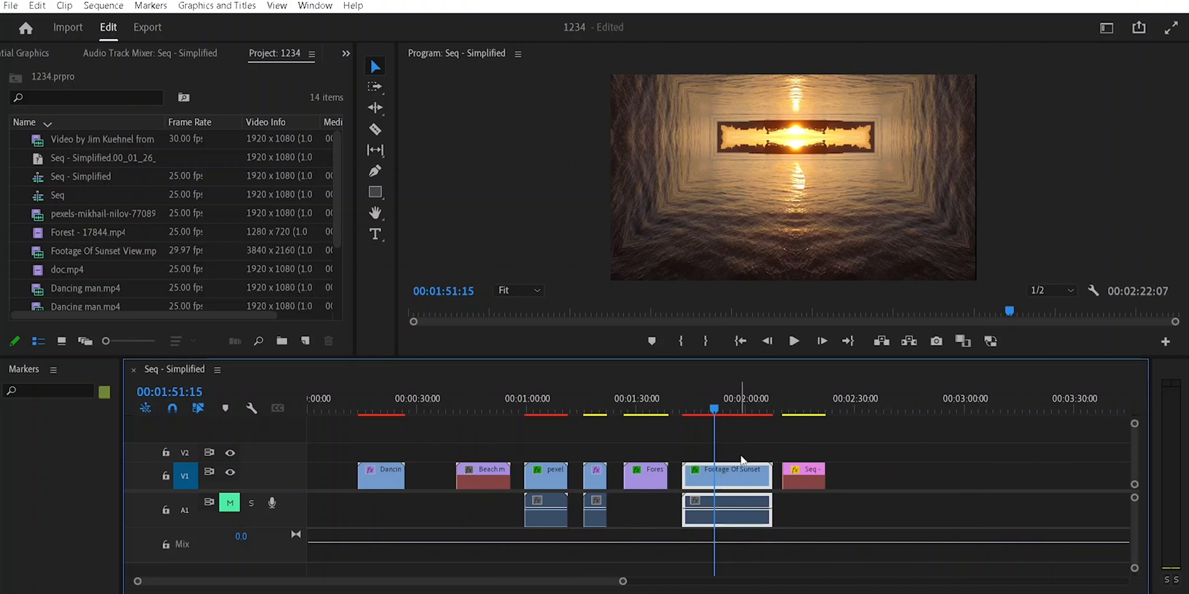
mouse_move(714, 410)
mouse_down()
mouse_move(685, 410)
mouse_move(733, 406)
mouse_up()
alt+drag(384, 475, 873, 487)
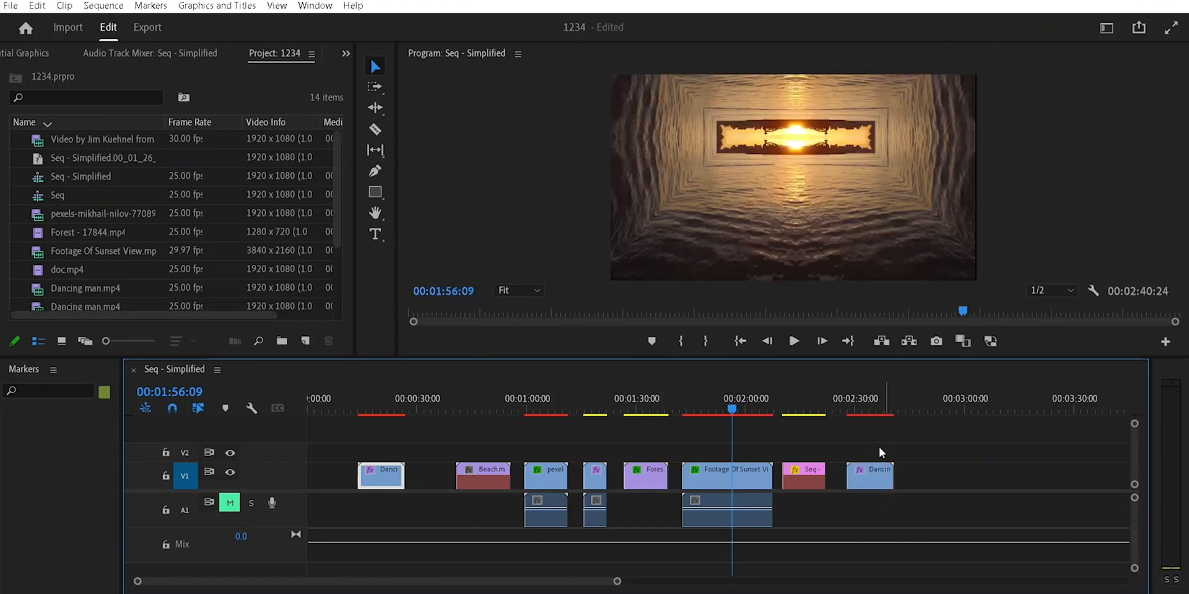
- Apply the Distort video effect Offset to the duplicated Dancing man clip and open the effect's settings
click(34, 53)
click(20, 53)
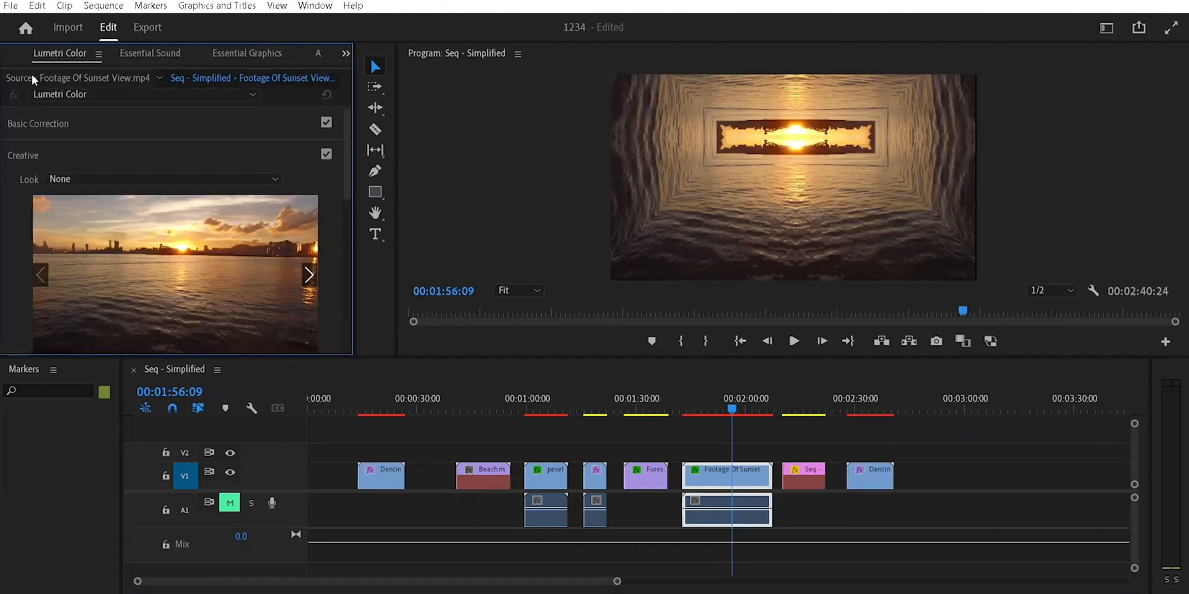
key(shift+7)
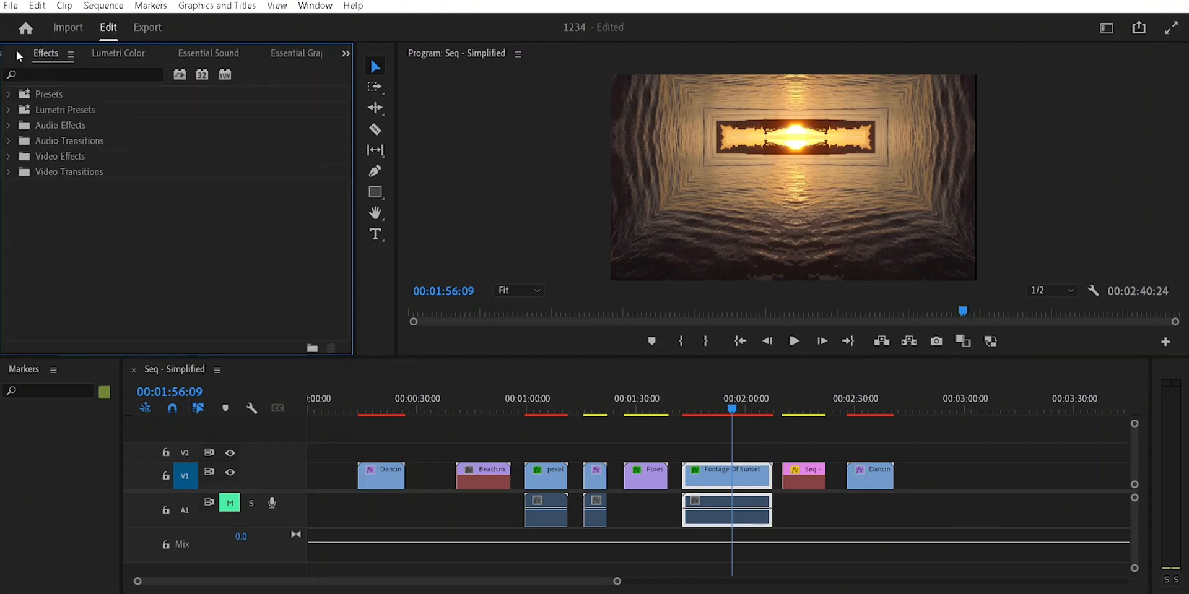
key(shift+5)
scroll(270, 239, down, 6)
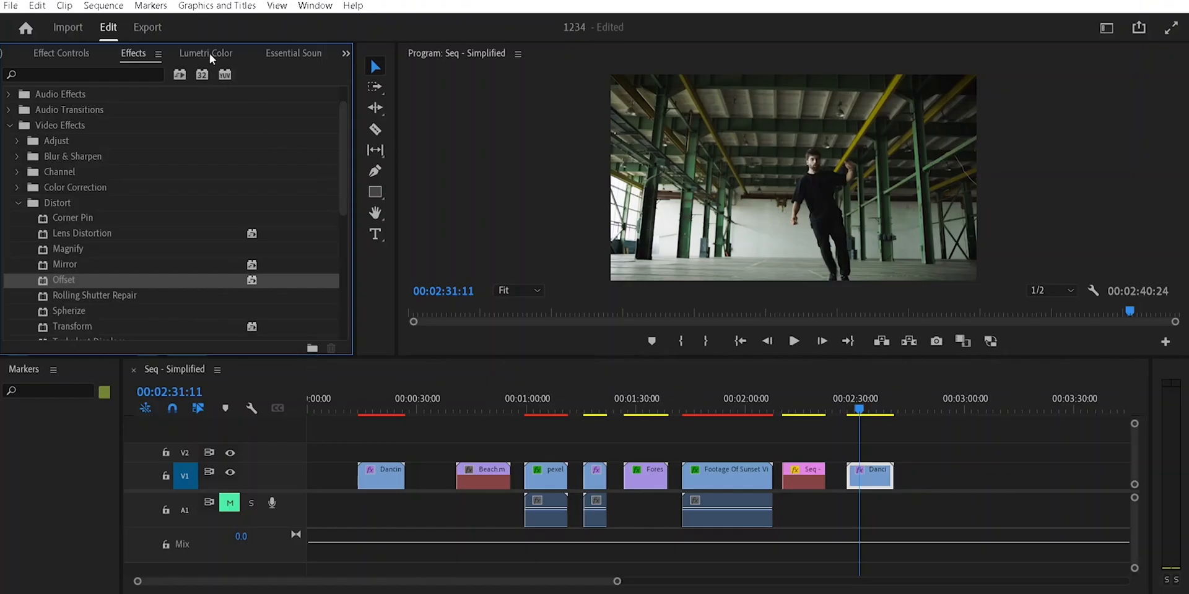
click(61, 52)
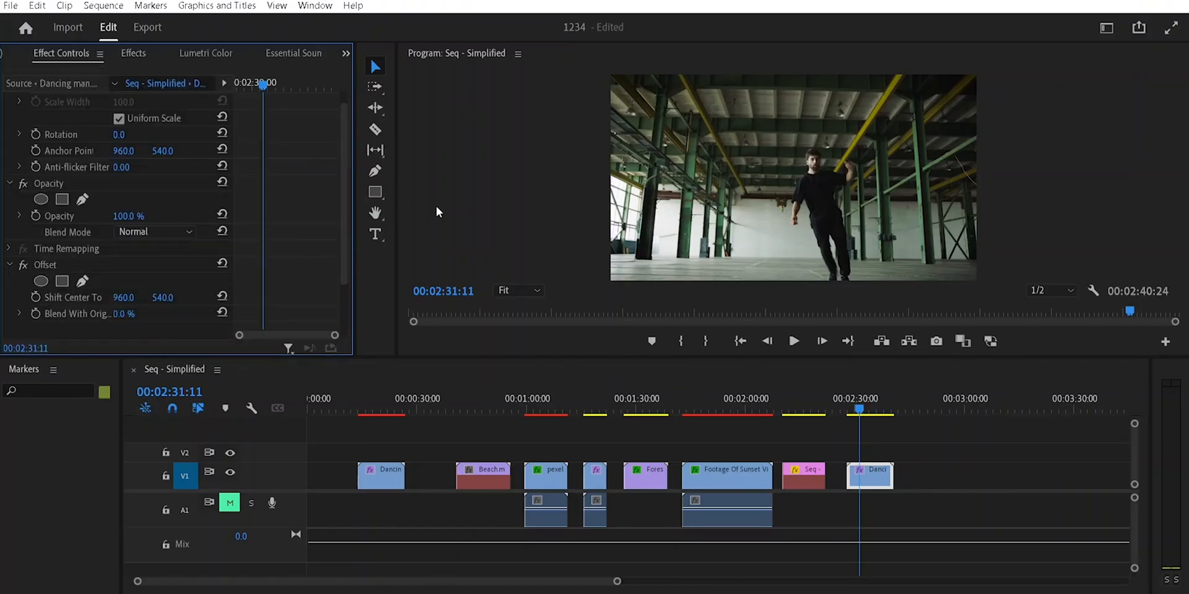